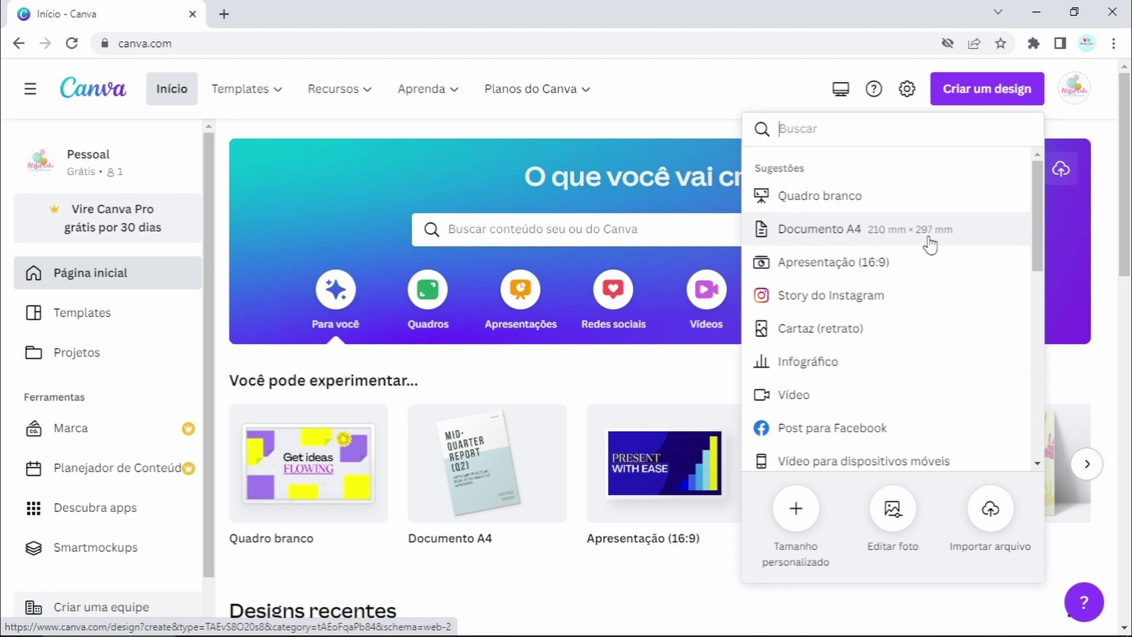
Step: Create a custom-size 297 × 210 mm design and insert the uploaded box outline template image
left_click(795, 509)
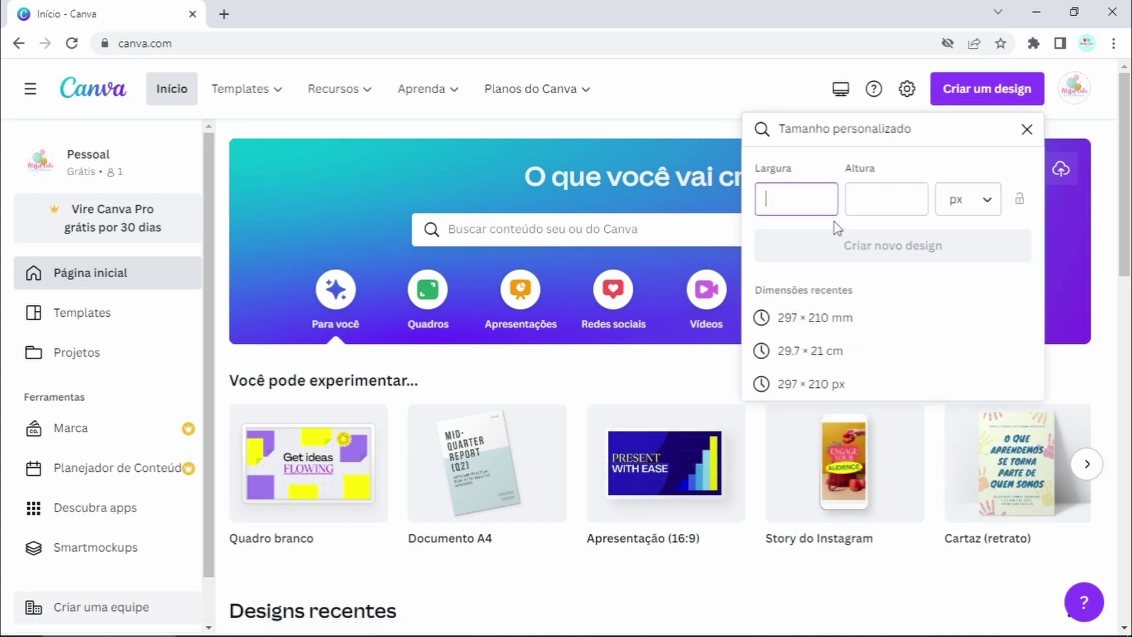
left_click(789, 321)
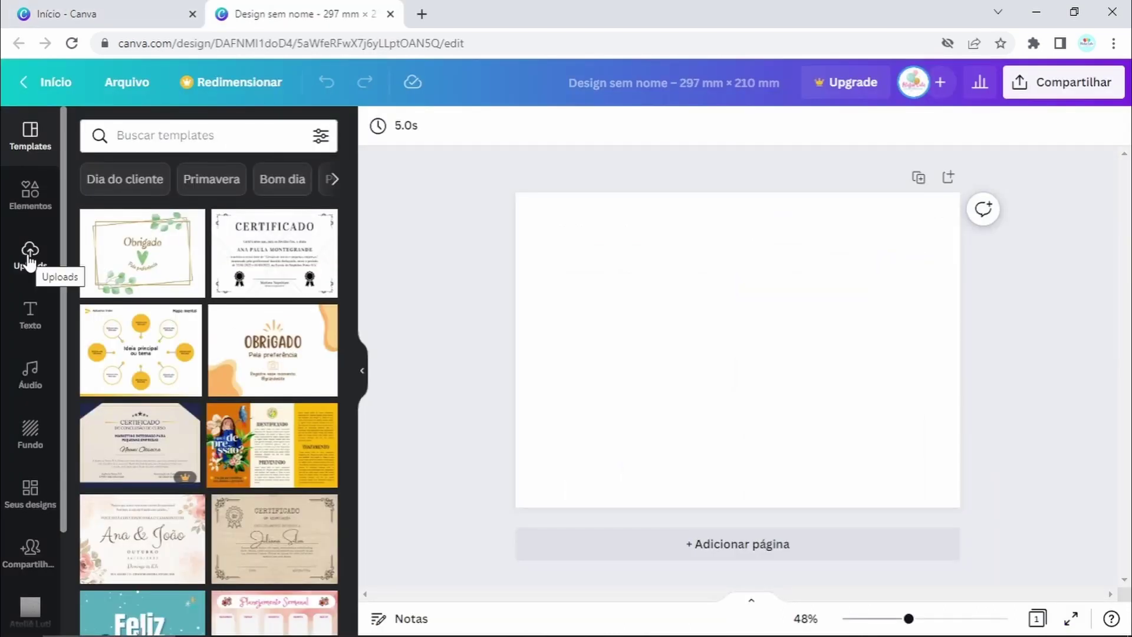
left_click(19, 250)
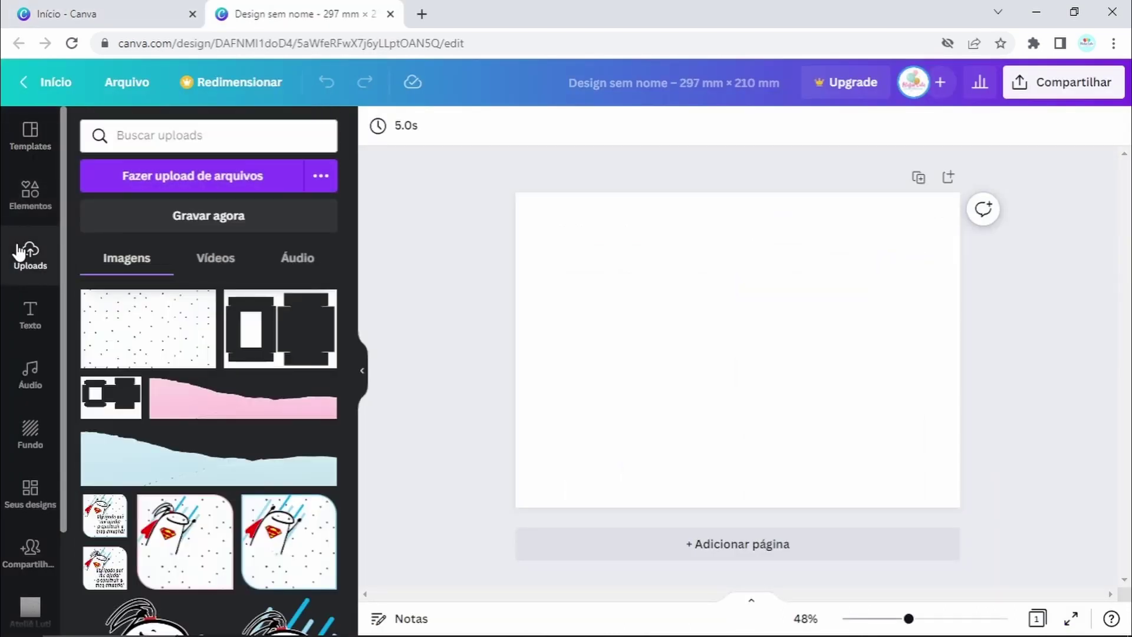
left_click(110, 407)
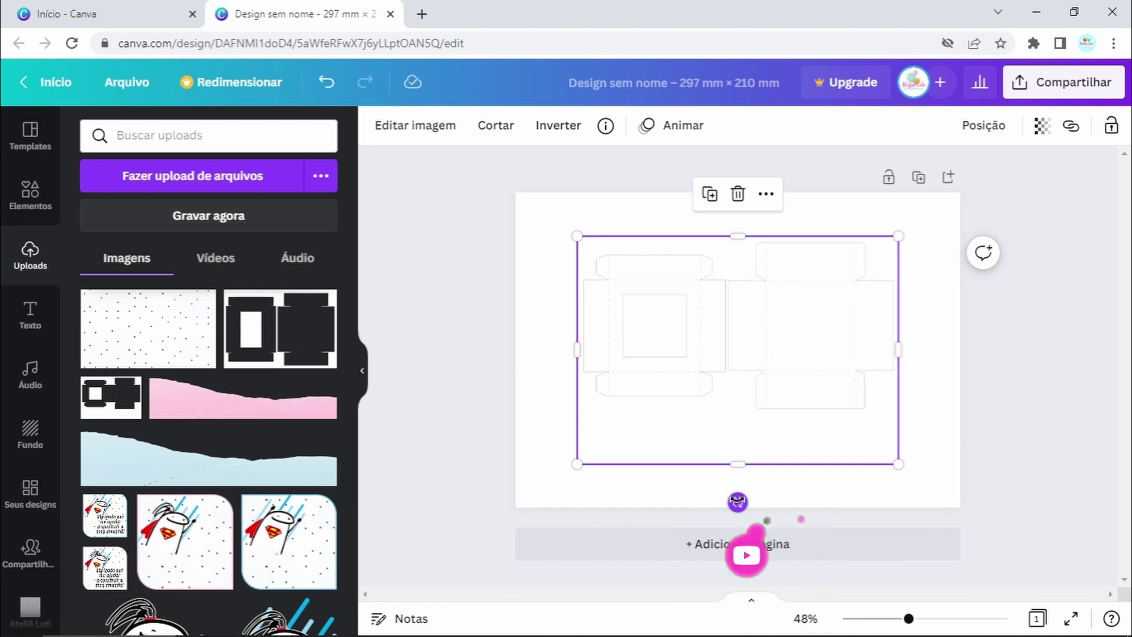
Step: Enlarge the box template to cover the whole 297 × 210 mm page and lock it in place
left_click_drag(738, 502, 838, 475)
key("ctrl+z")
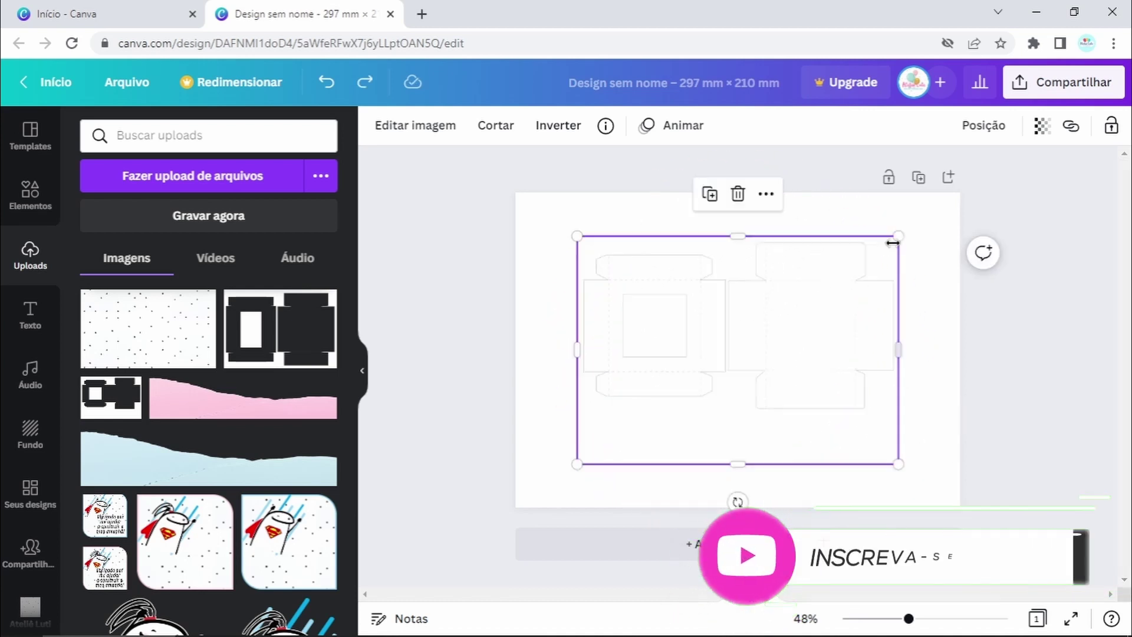
left_click_drag(577, 234, 515, 192)
left_click_drag(898, 463, 960, 507)
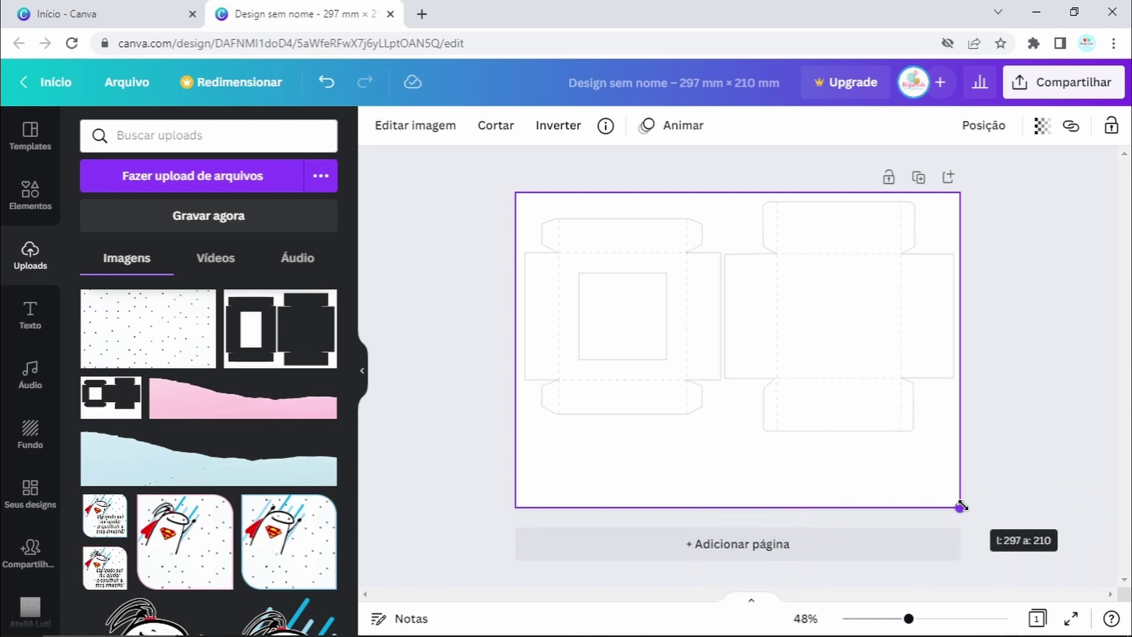
left_click_drag(960, 505, 959, 506)
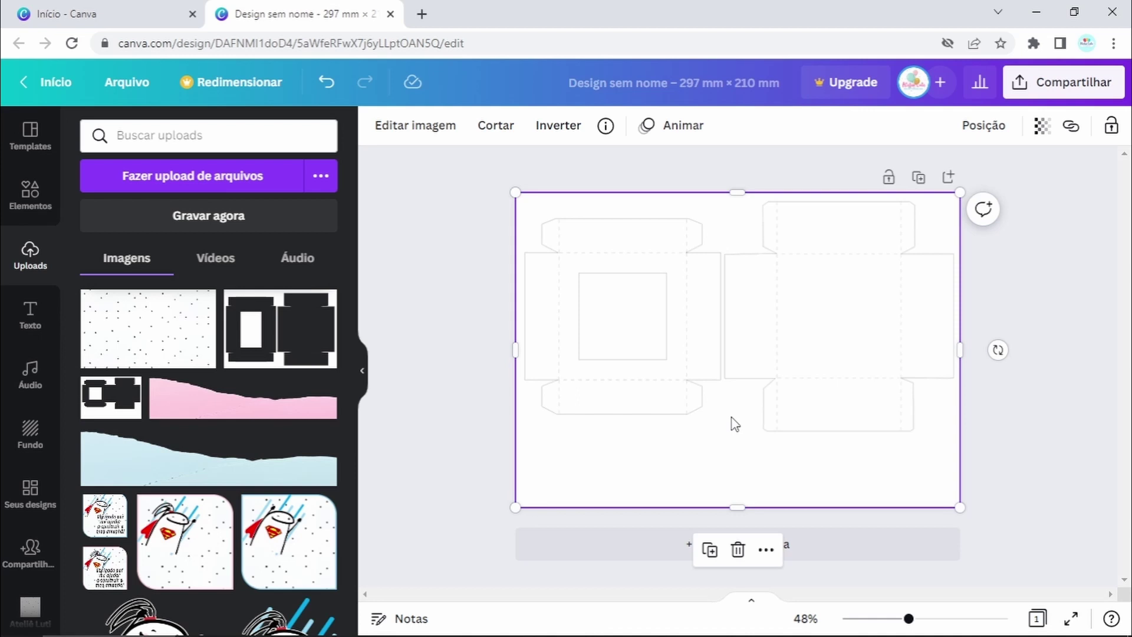
left_click(1112, 126)
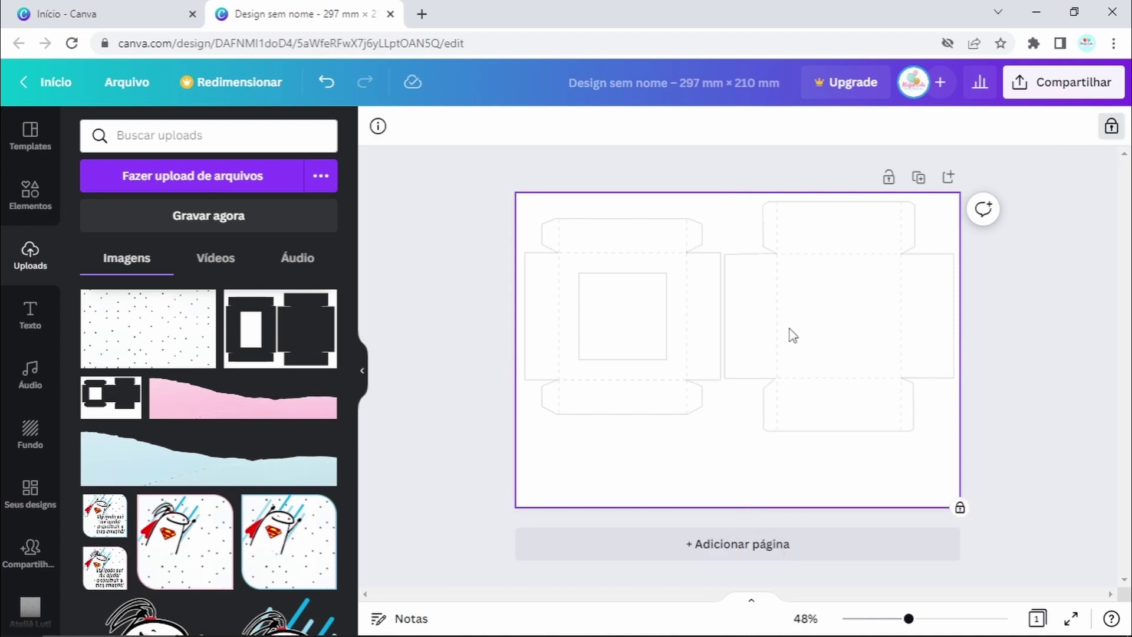
Step: Insert the uploaded black-dot pattern and fit it over the left box piece with the square window
left_click(147, 330)
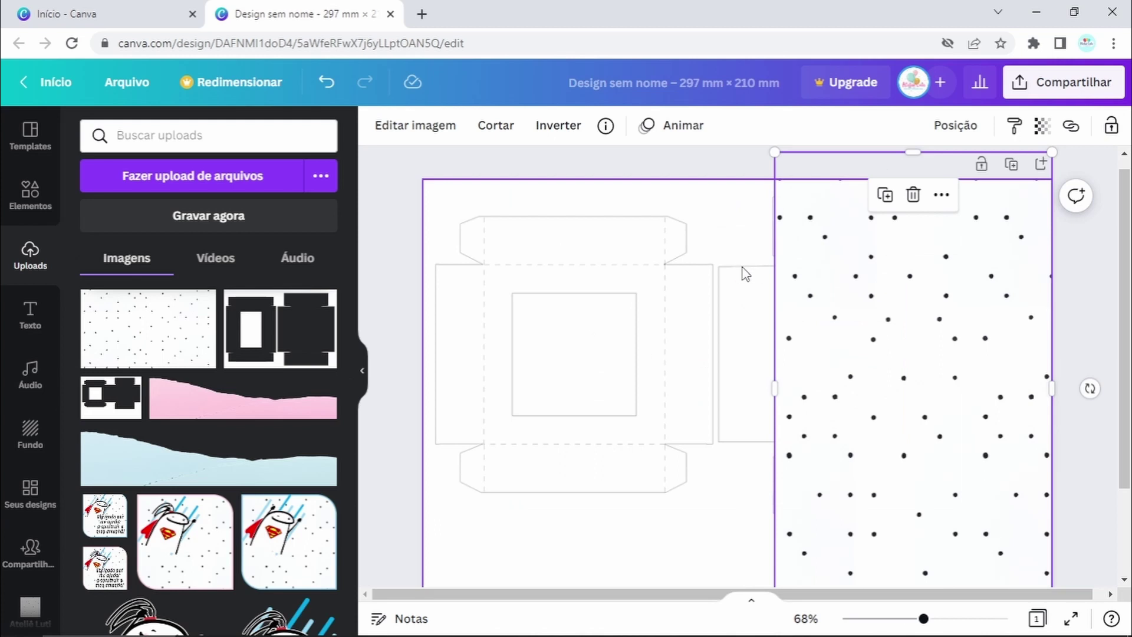
left_click_drag(927, 307, 604, 372)
left_click_drag(580, 167, 581, 316)
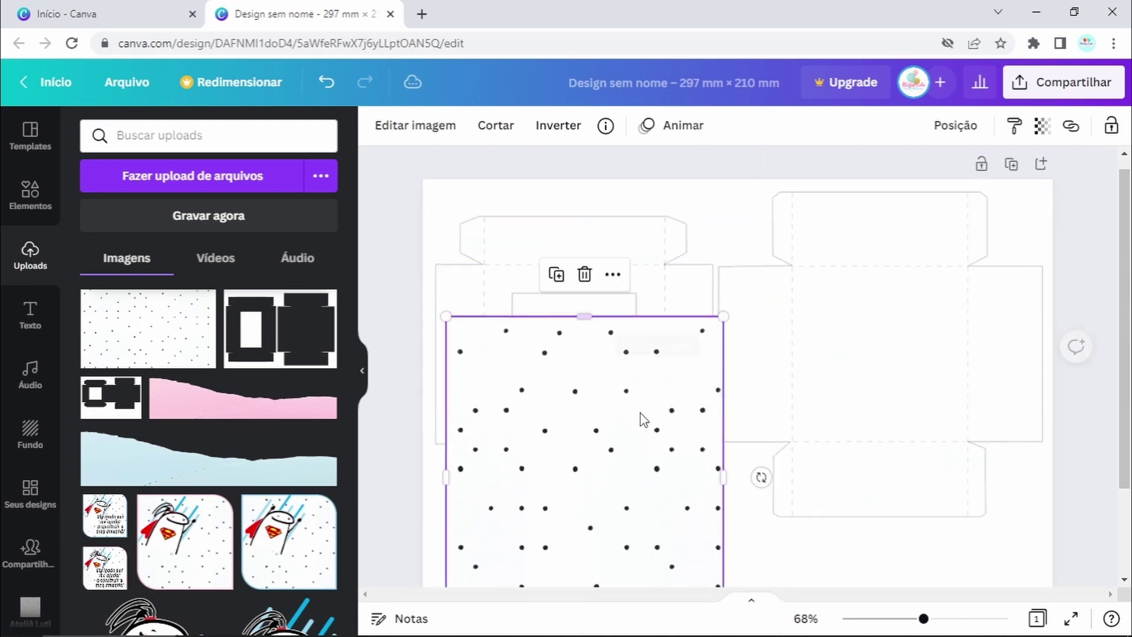
left_click_drag(642, 417, 628, 290)
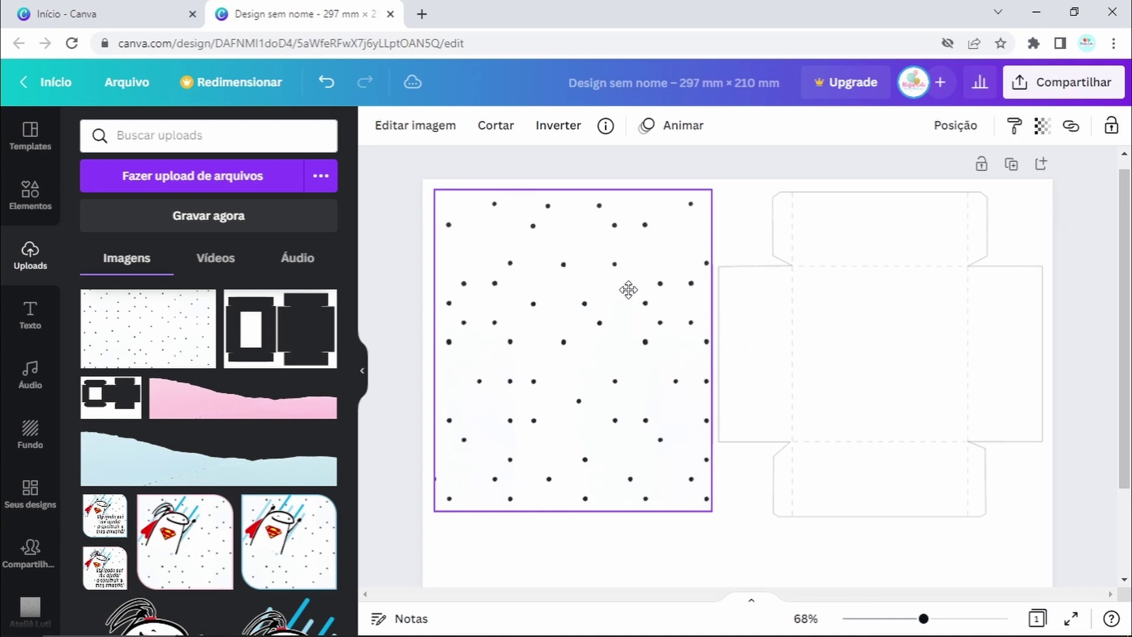
Step: Send the dotted pattern backward behind the box template outline
left_click(949, 125)
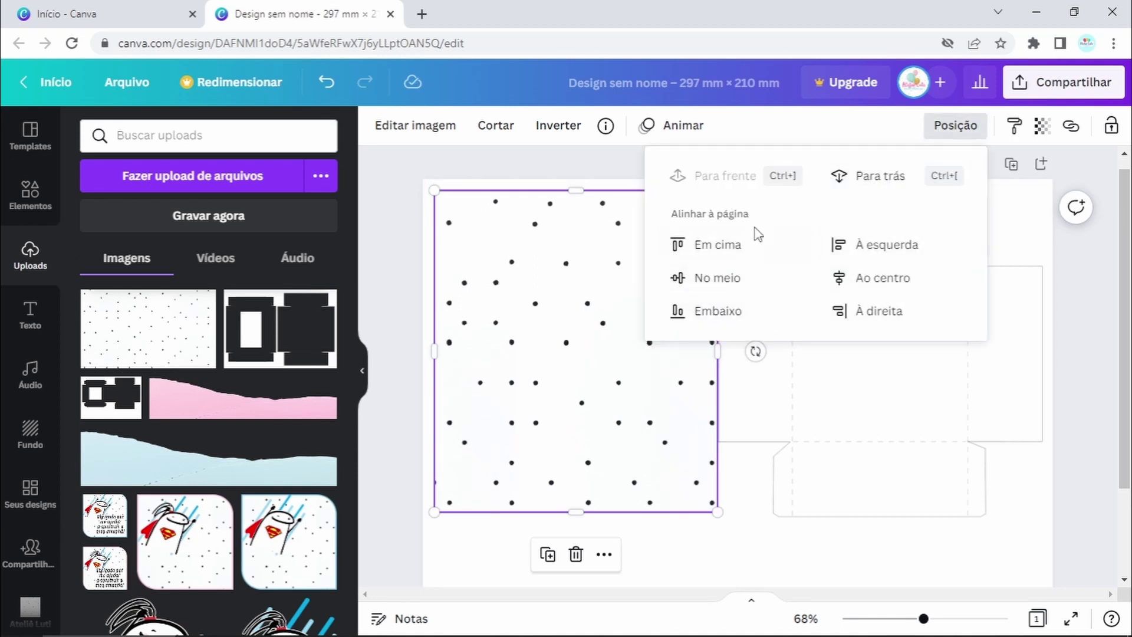
left_click(890, 175)
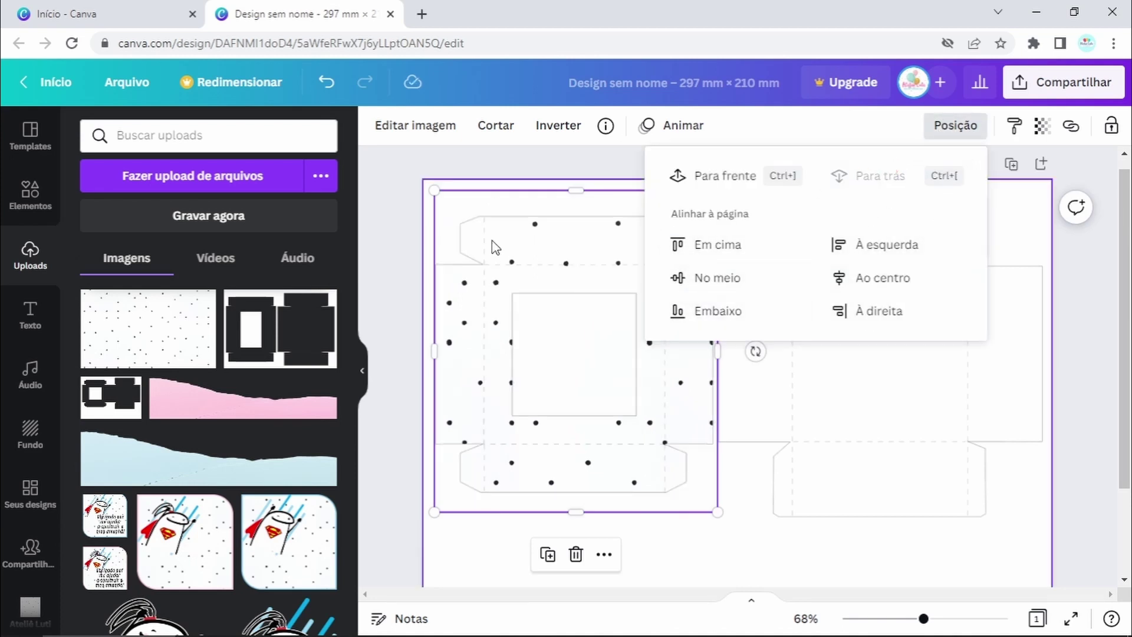
left_click(467, 169)
Step: Insert the blue torn-paper image, shrink it and crop it to the width of the left piece's central panel, along the lower fold
left_click(162, 477)
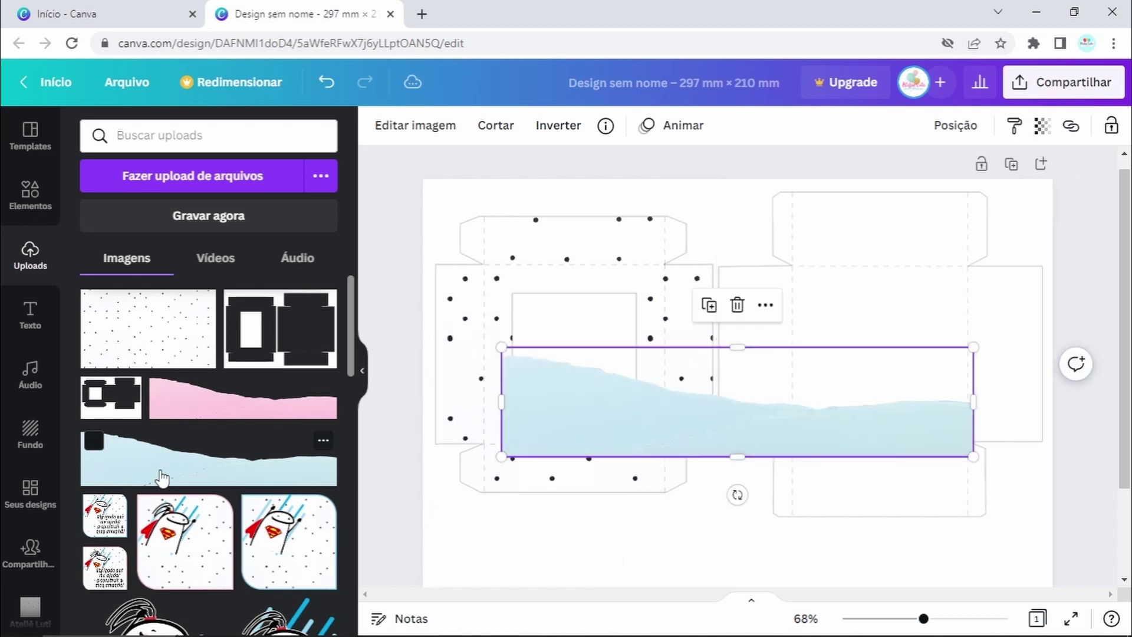
left_click_drag(973, 350, 726, 400)
scroll(486, 431, "up", 3)
scroll(486, 431, "up", 3)
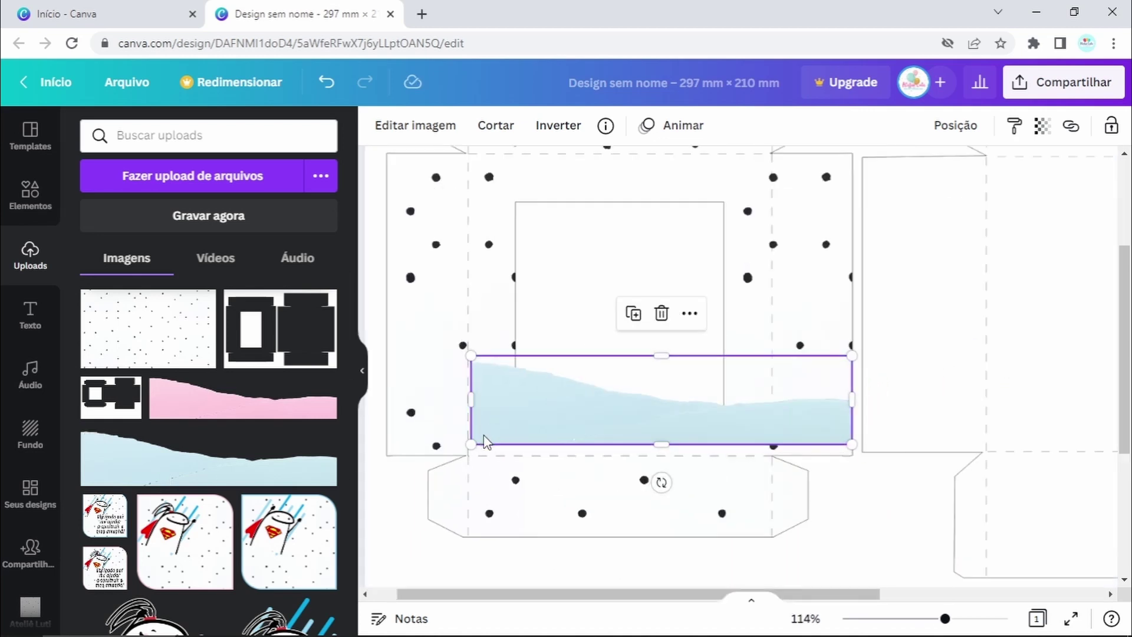
left_click_drag(498, 405, 497, 412)
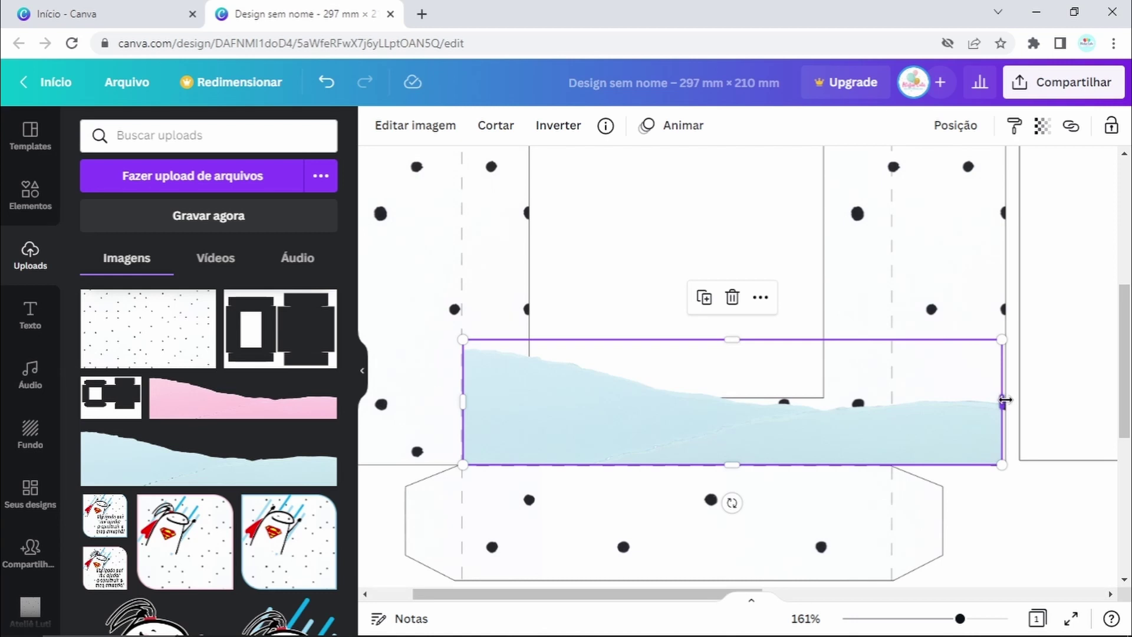
left_click_drag(1002, 400, 895, 412)
scroll(674, 344, "down", 5)
Step: Insert the SUPER PRO logo, shrink it and place it on the left part of the blue torn-paper strip
scroll(268, 398, "down", 8)
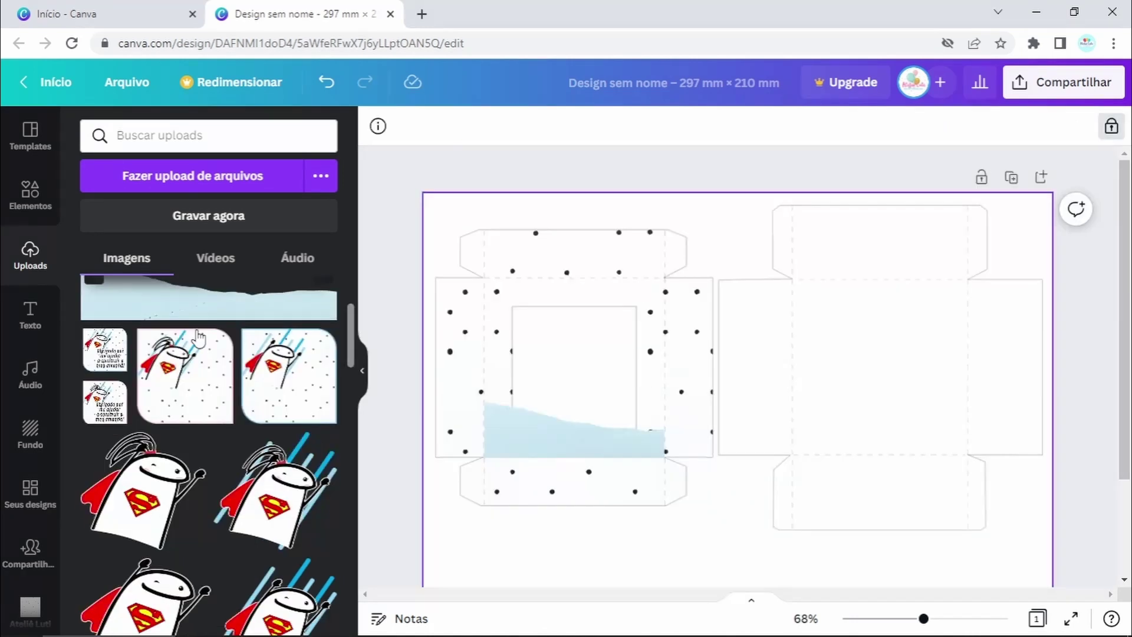
left_click(178, 484)
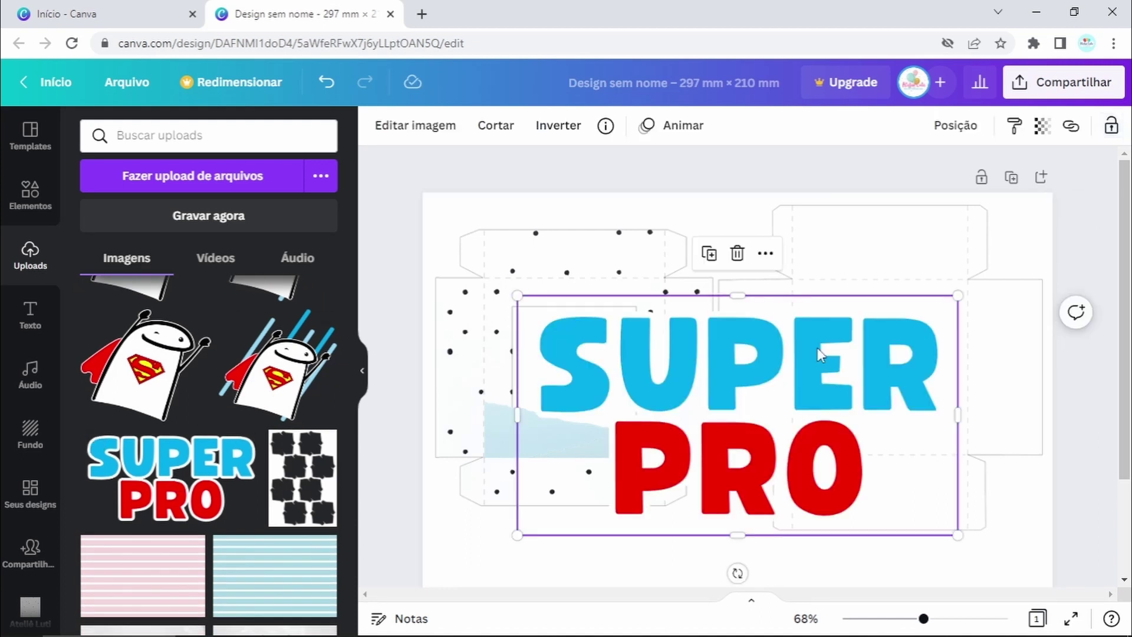
left_click_drag(951, 294, 518, 436)
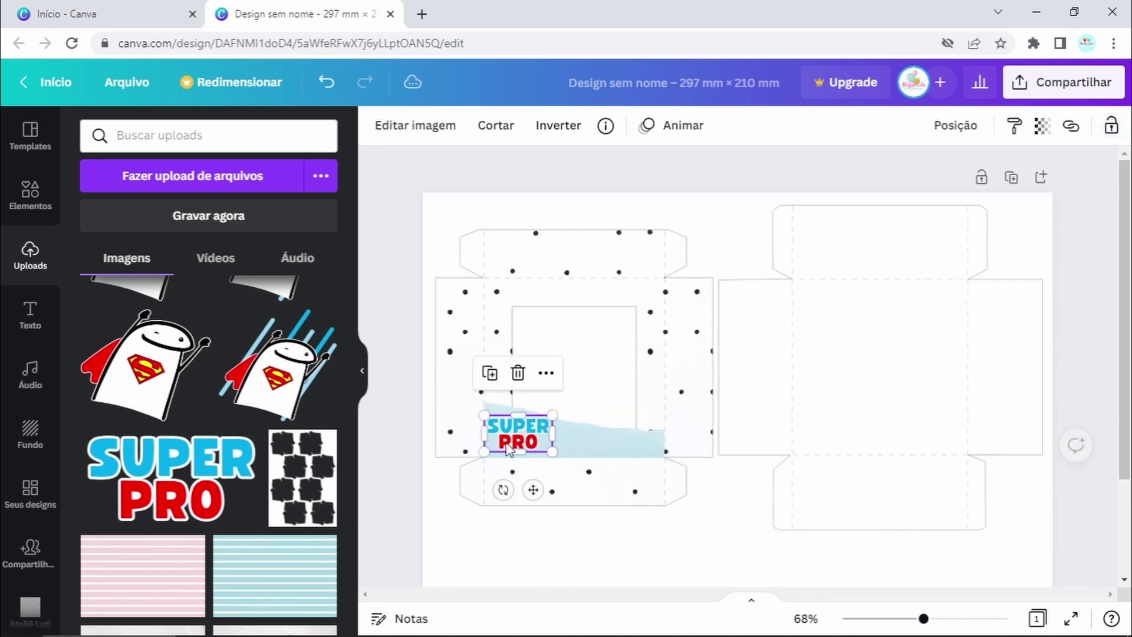
scroll(487, 469, "up", 5, "ctrl")
scroll(629, 423, "down", 1, "ctrl")
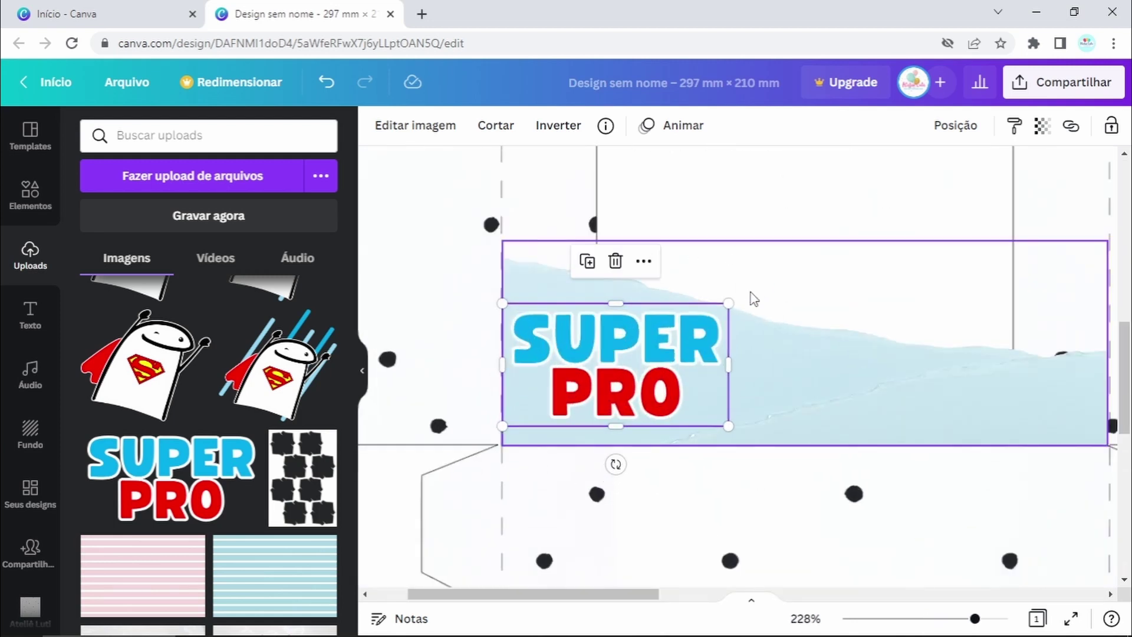
left_click_drag(731, 303, 695, 343)
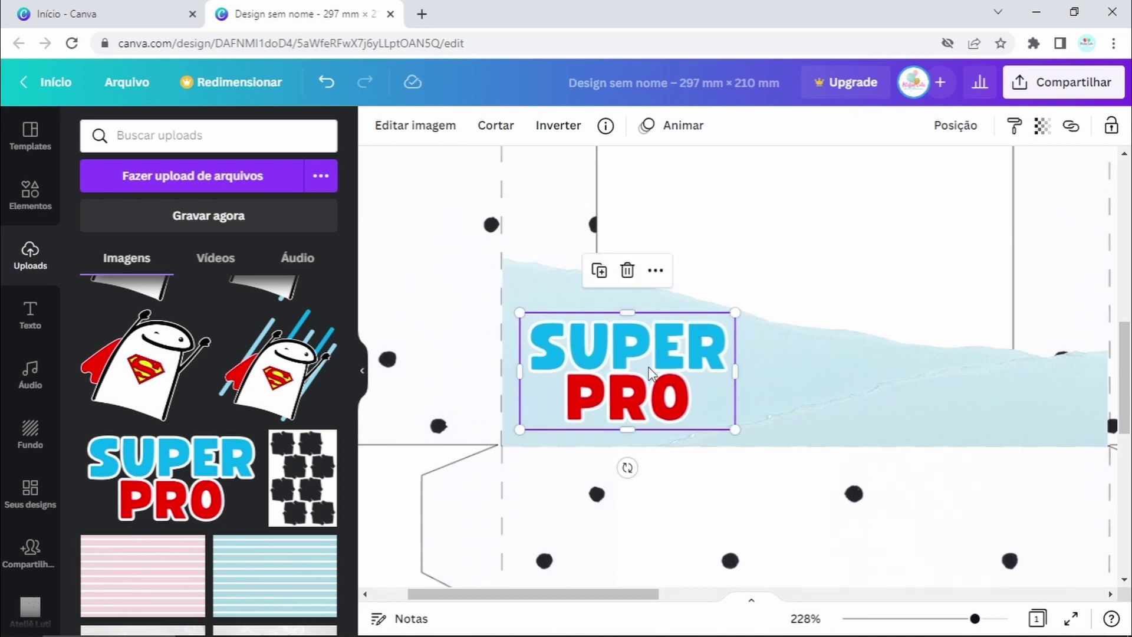
scroll(744, 335, "down", 10, "ctrl")
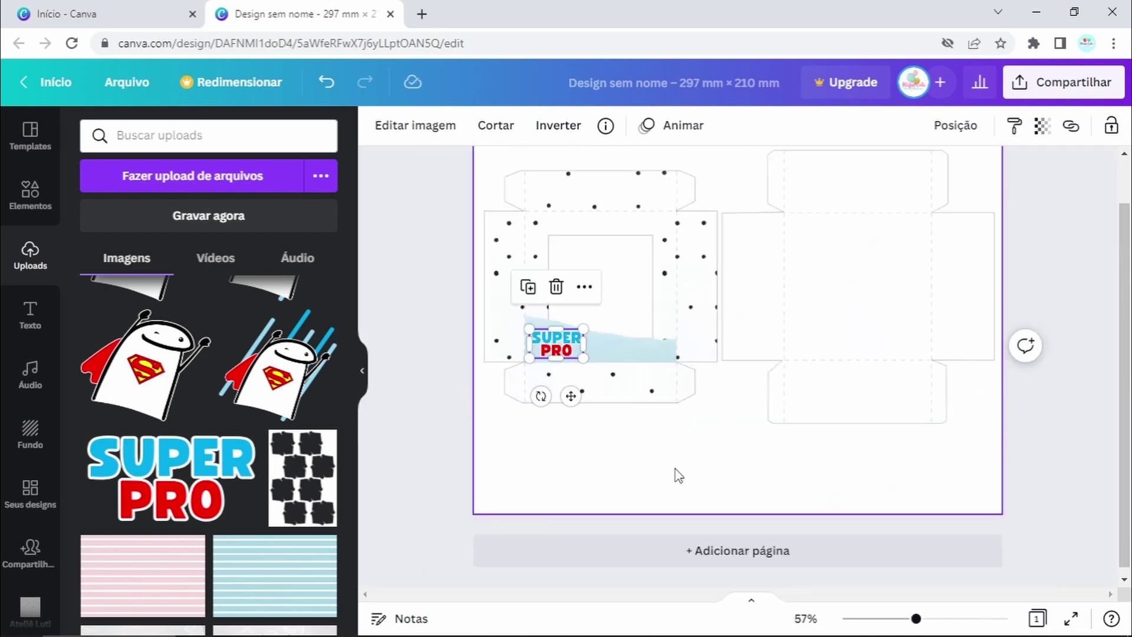
left_click(729, 411)
Step: Insert the caped superhero character without streaks or hair, and scale and place it above the SUPER PRO logo
scroll(727, 408, "up", 1)
scroll(725, 404, "up", 1, "ctrl")
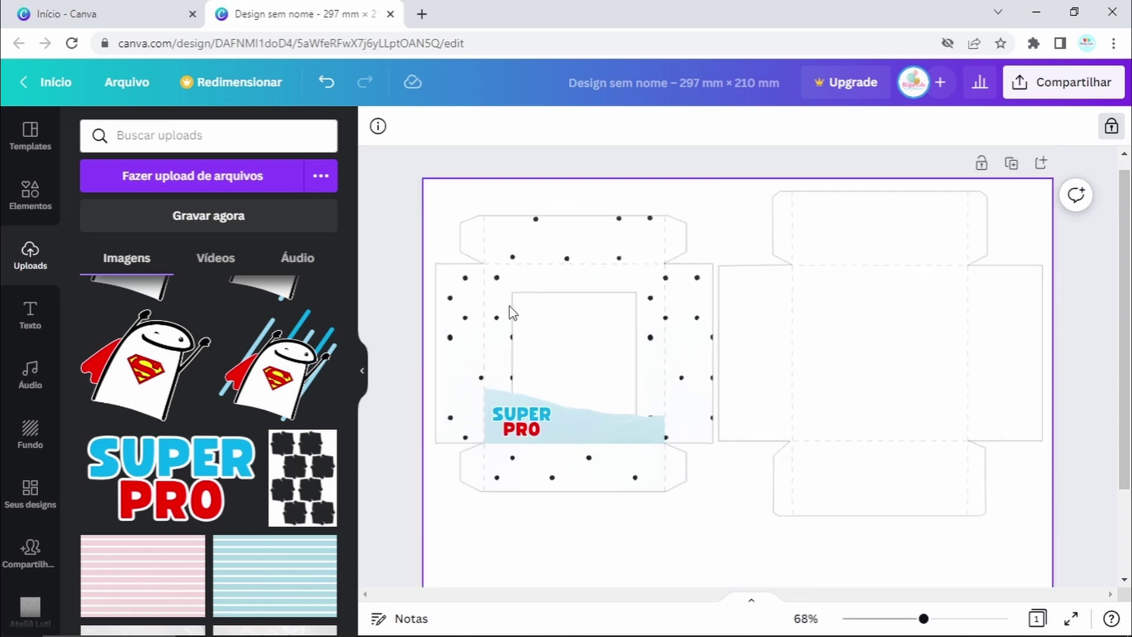
scroll(512, 313, "up", 1, "ctrl")
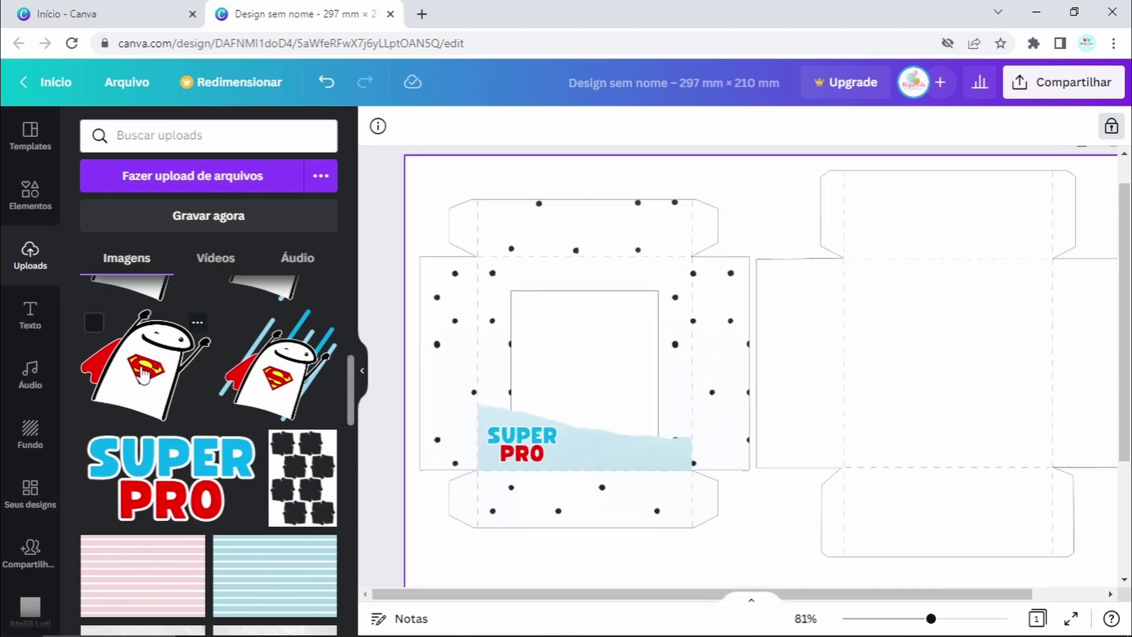
scroll(142, 372, "up", 2)
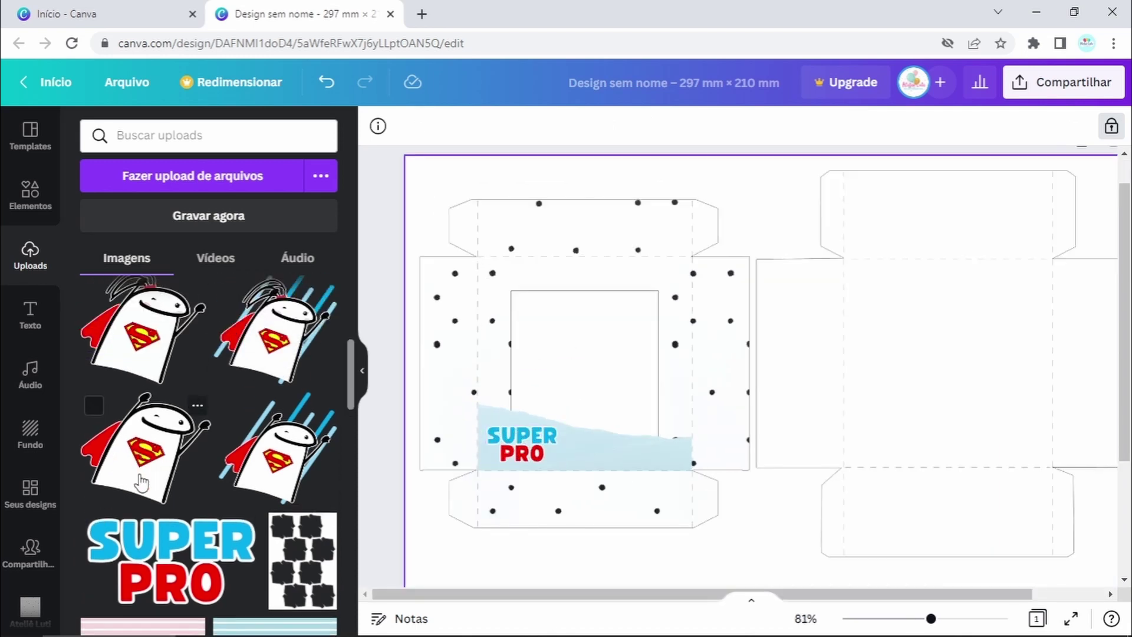
left_click(140, 435)
left_click_drag(1008, 224, 679, 505)
left_click_drag(627, 540, 552, 339)
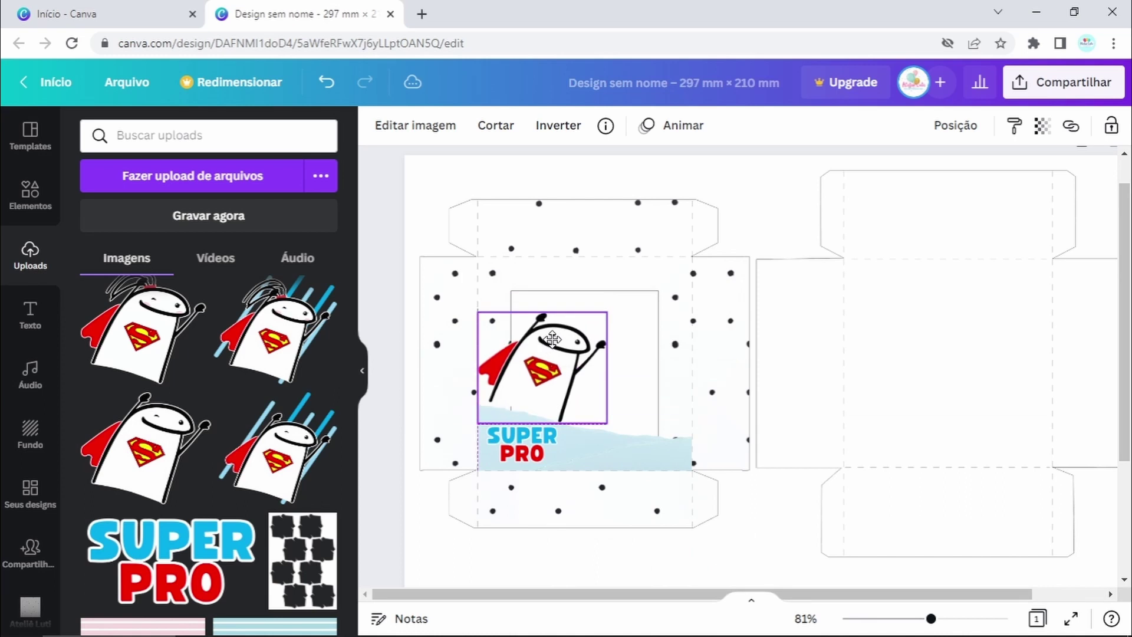
left_click_drag(610, 314, 637, 303)
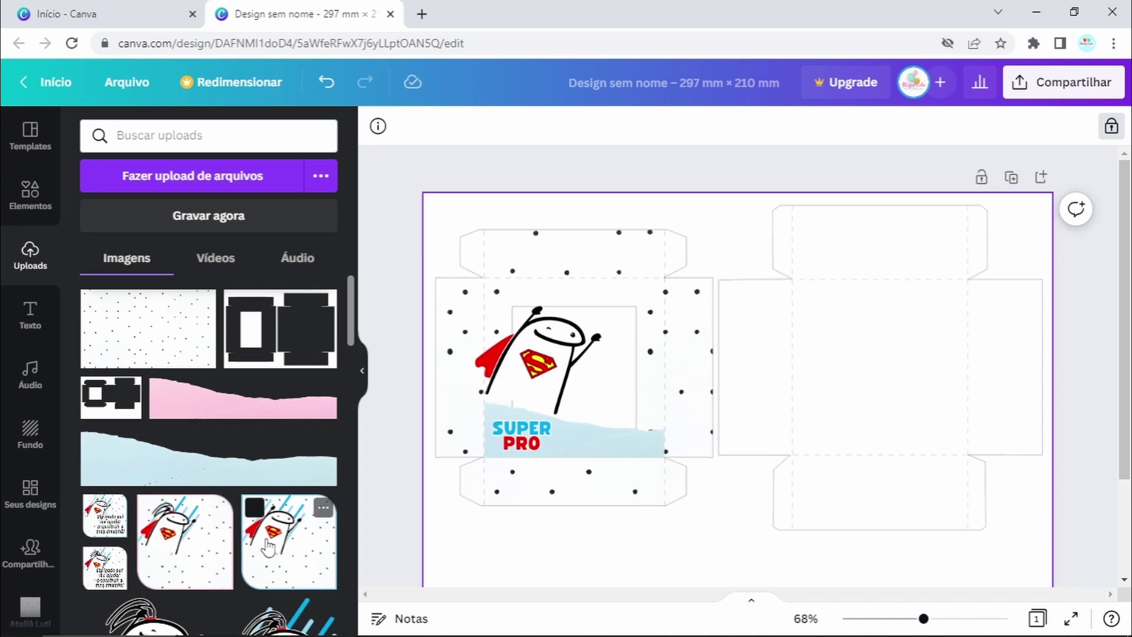
Step: Insert the "Obrigado por me ajudar a construir o meu amanhã!" tag image and crop it to the blue-bordered upper tag
left_click(120, 528)
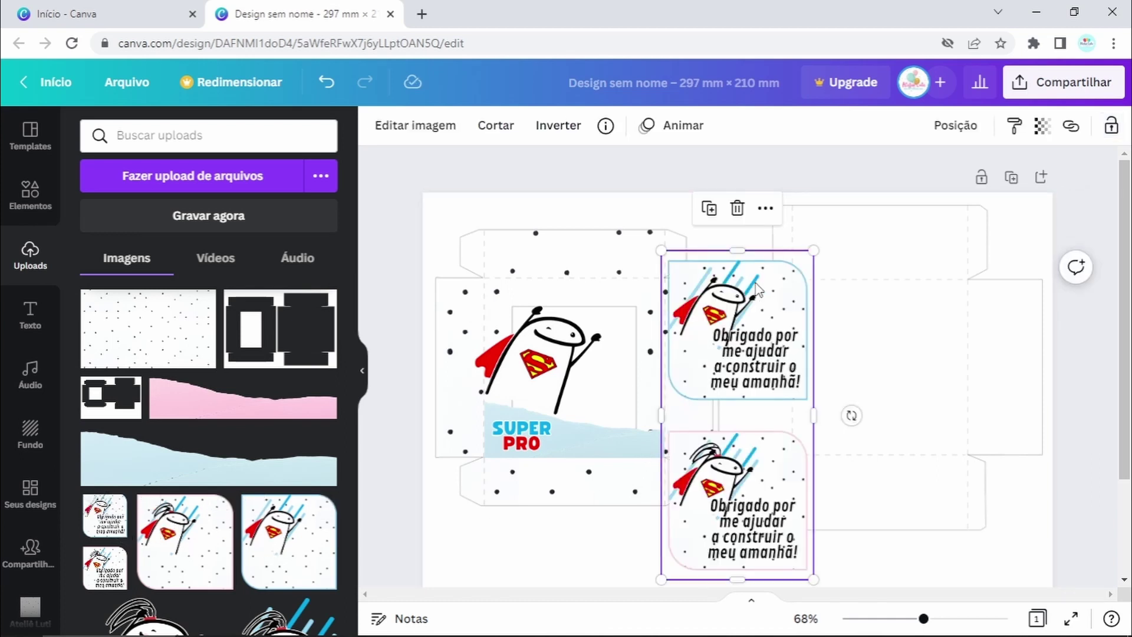
double_click(760, 517)
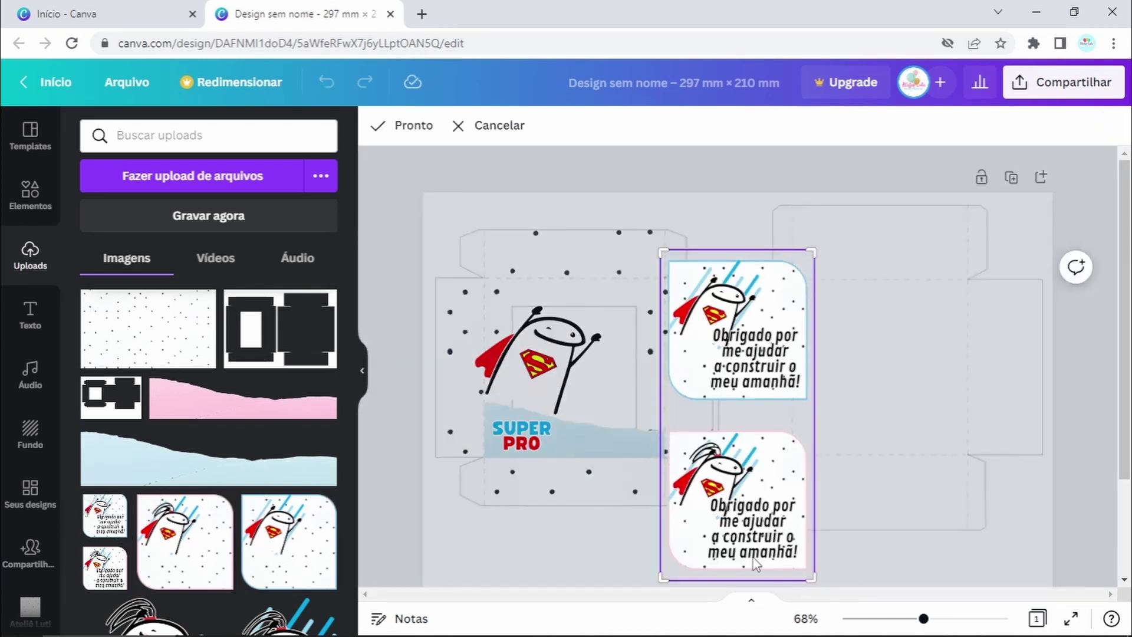
left_click_drag(806, 575, 811, 410)
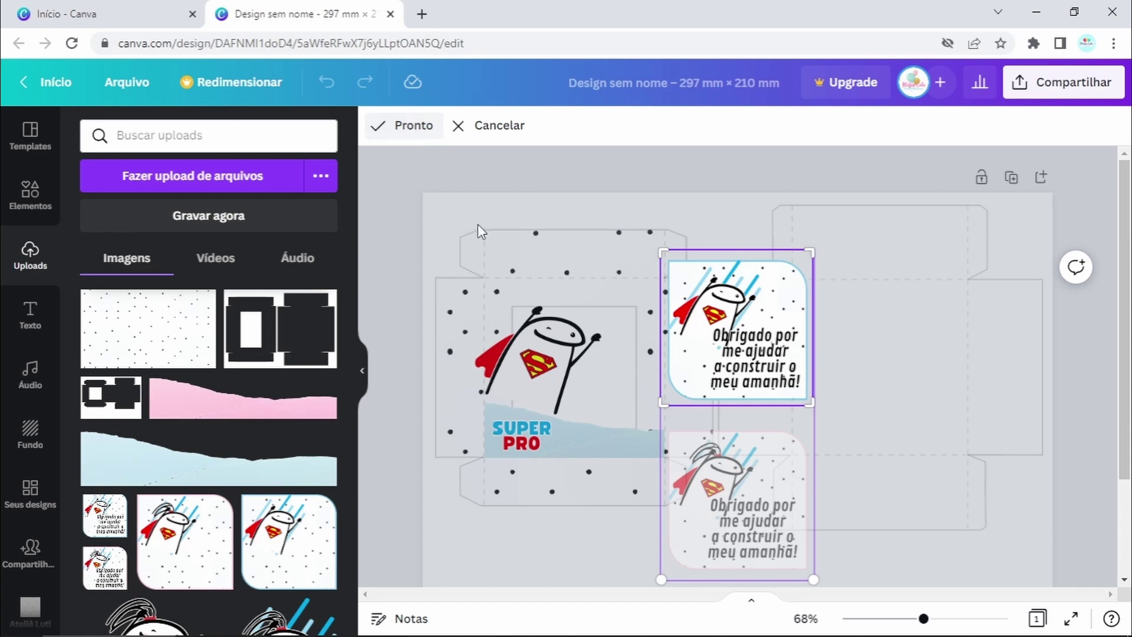
left_click(417, 129)
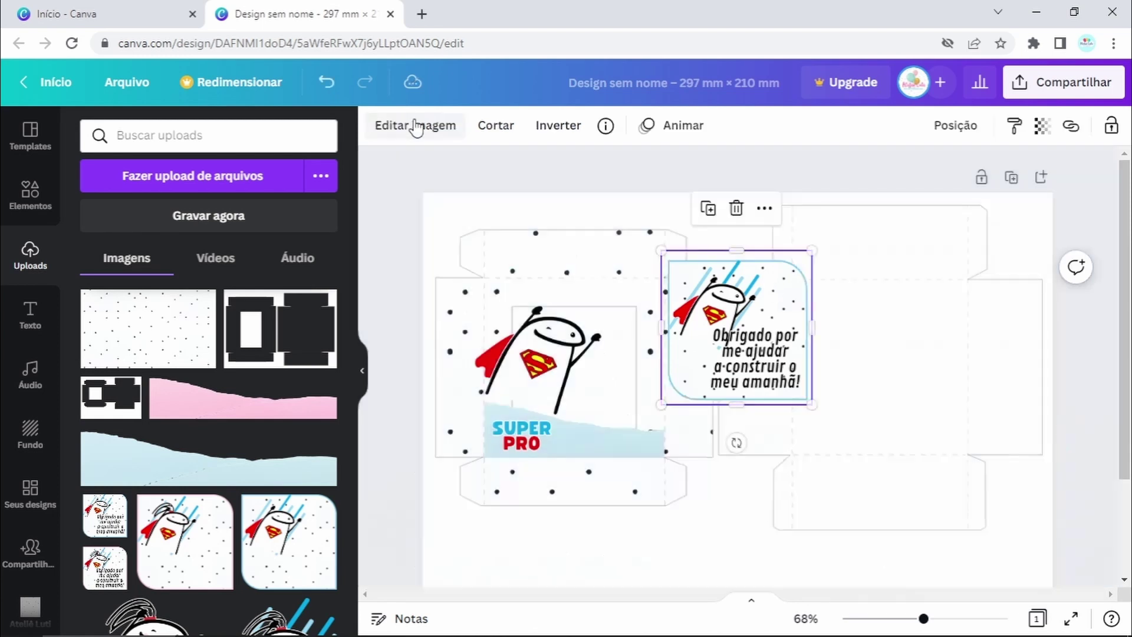
Step: Shrink the cropped thank-you tag and place it to the right of the superhero character on the left box piece
left_click_drag(810, 253, 712, 298)
scroll(733, 247, "down", 2)
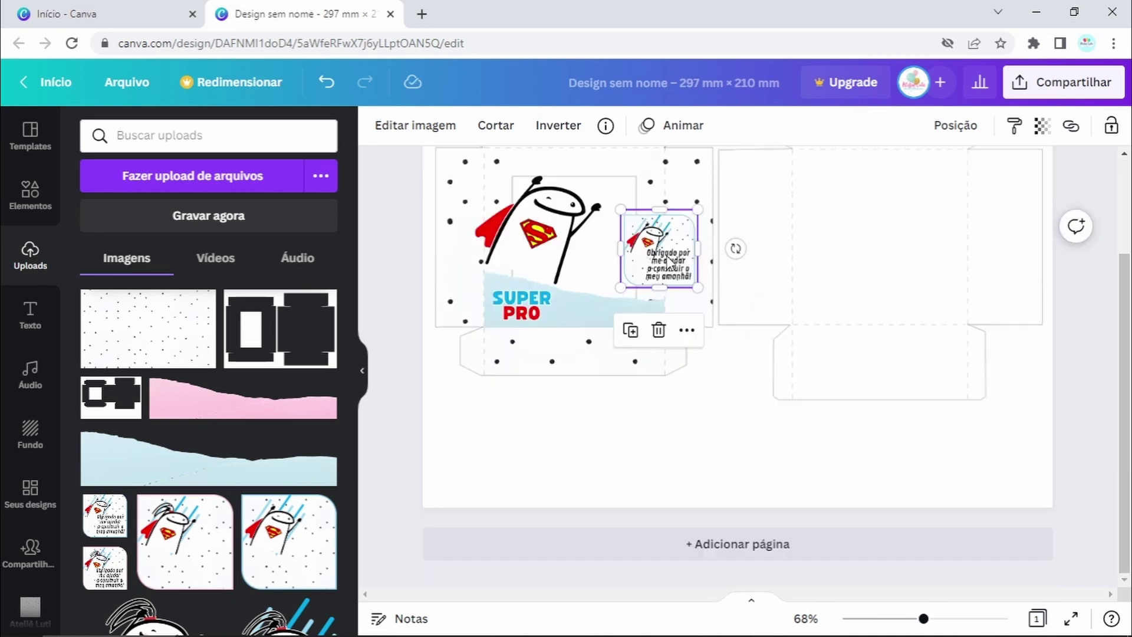
scroll(733, 313, "up", 2)
scroll(548, 289, "up", 5)
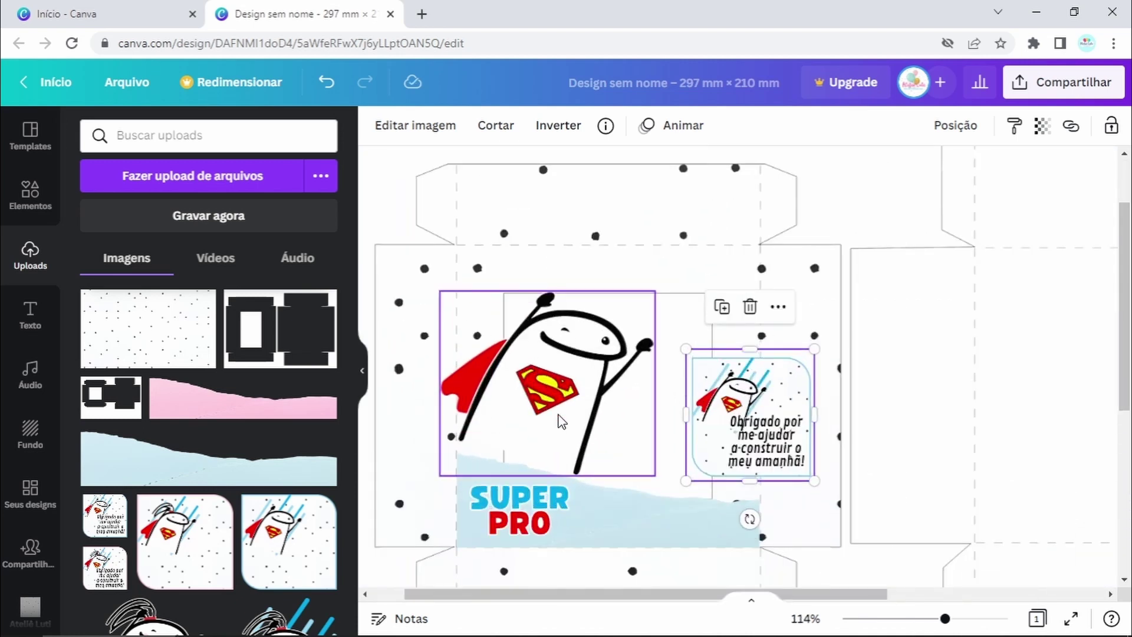
Step: Add the teacher's first name as subtitle text beside the SUPER PRO logo and set it in Halimum at size 14,2
scroll(560, 421, "down", 2)
left_click(30, 315)
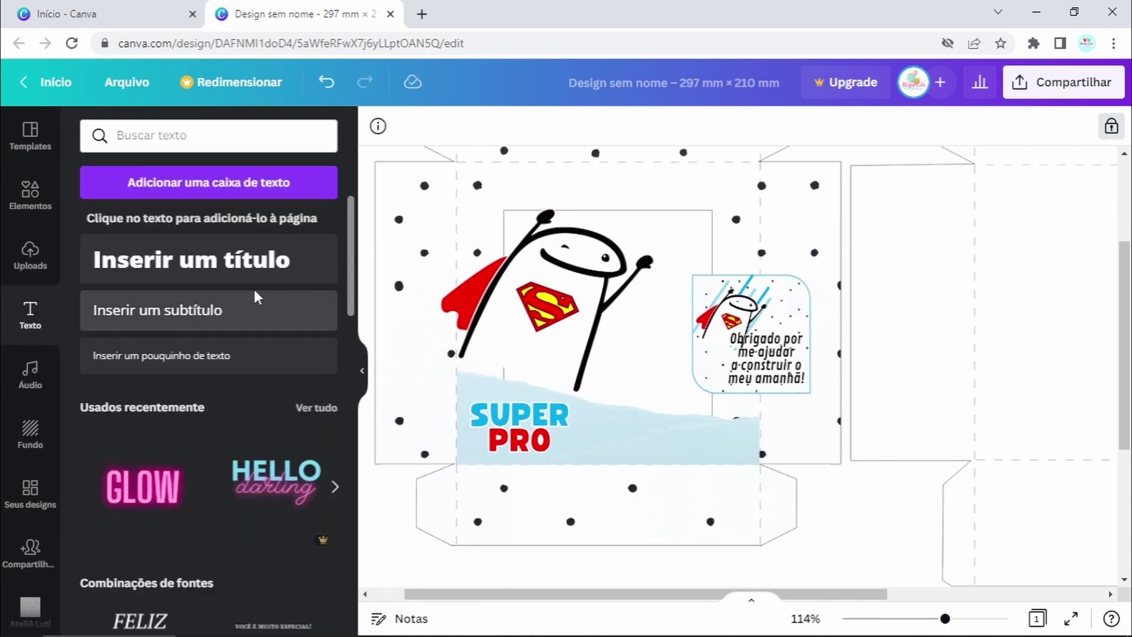
left_click(202, 303)
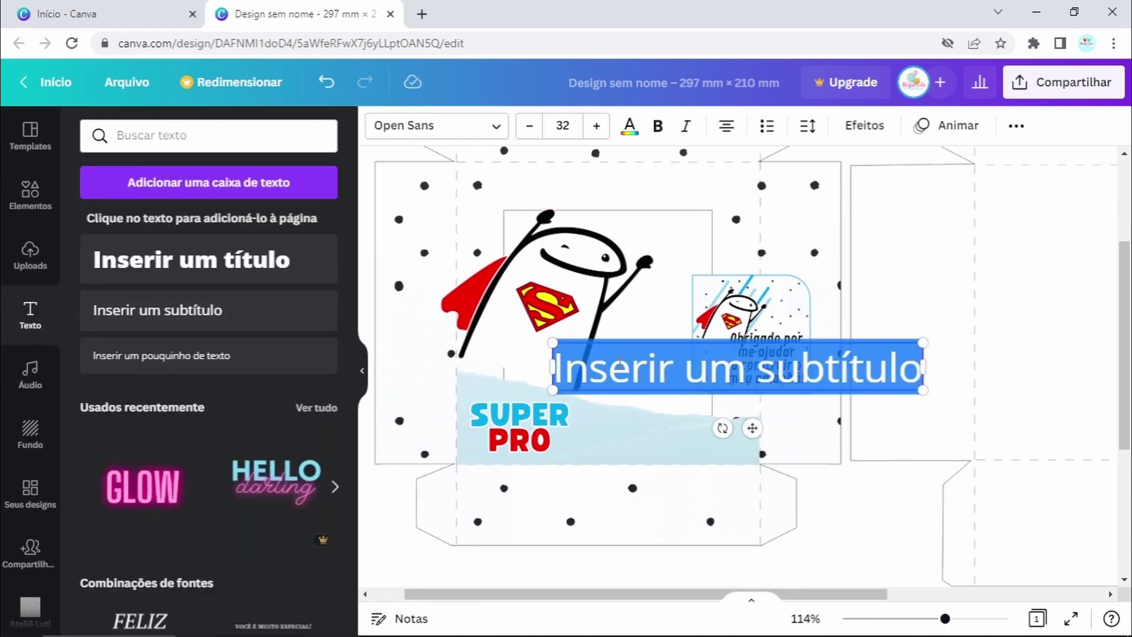
type("fernando")
left_click_drag(750, 426, 687, 492)
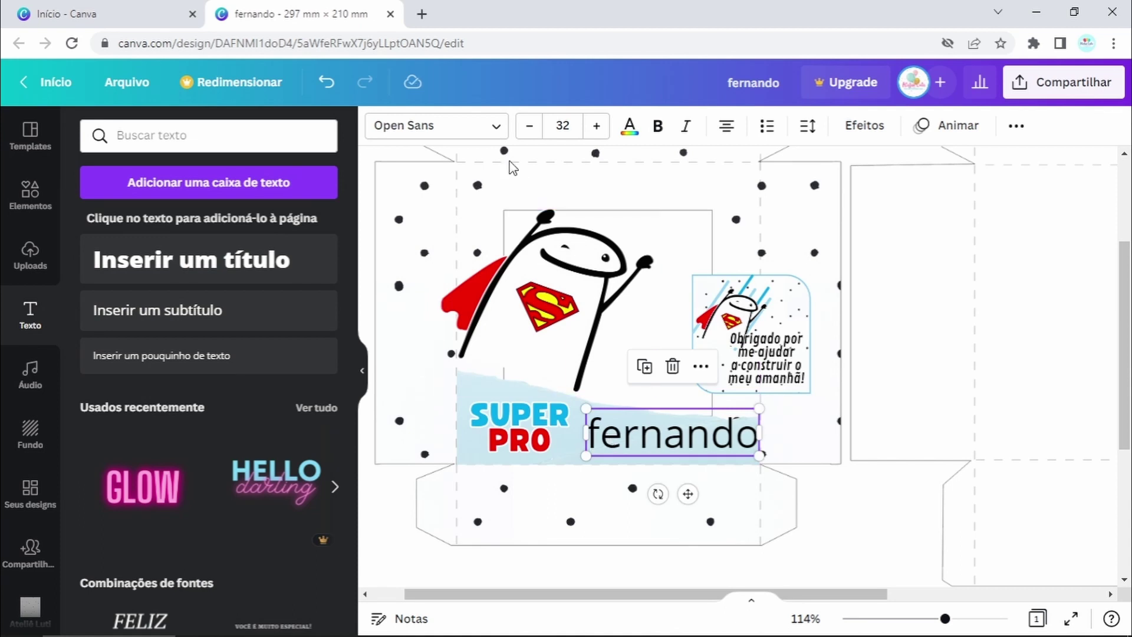
left_click(464, 134)
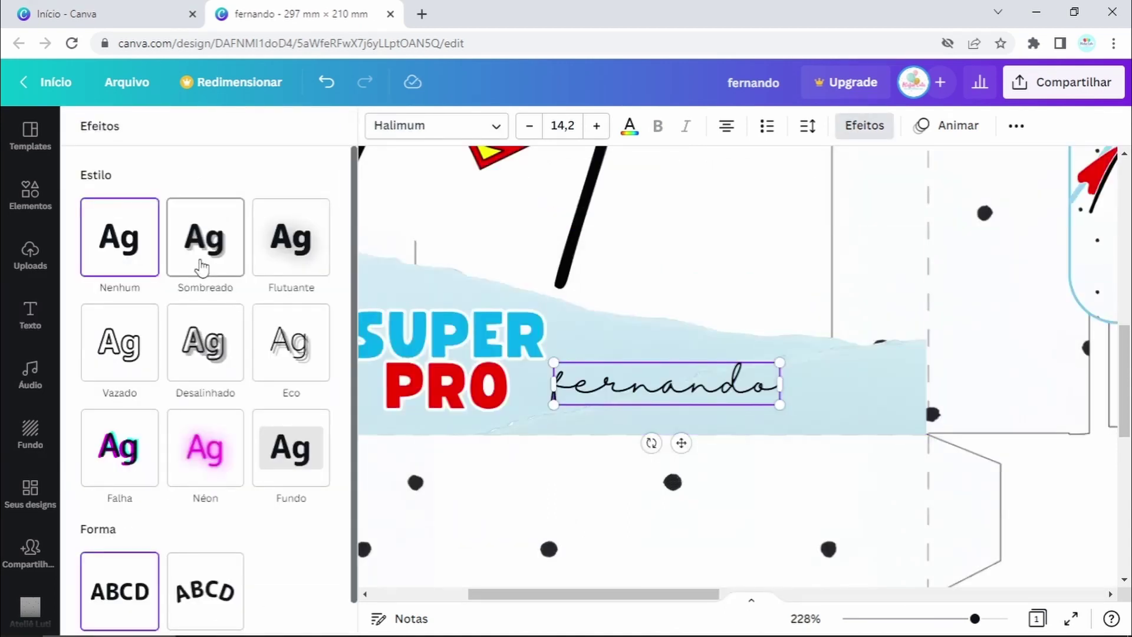
Step: Apply the Sombreado effect to the name text with a white shadow colour and increase the shadow's transparency
left_click(200, 267)
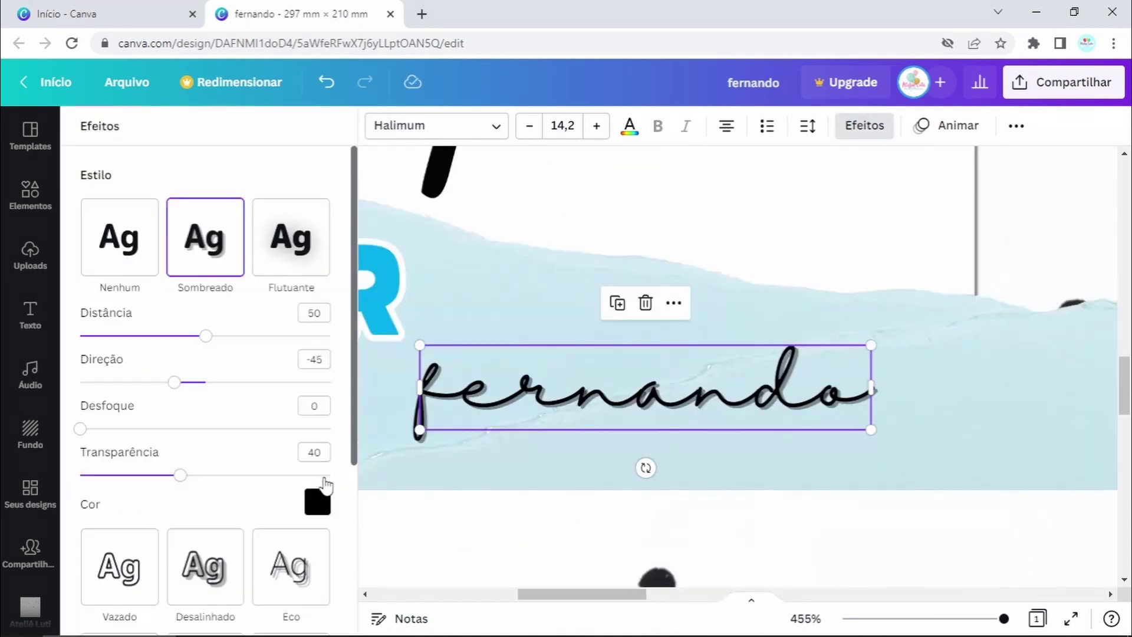
left_click(317, 500)
left_click(296, 334)
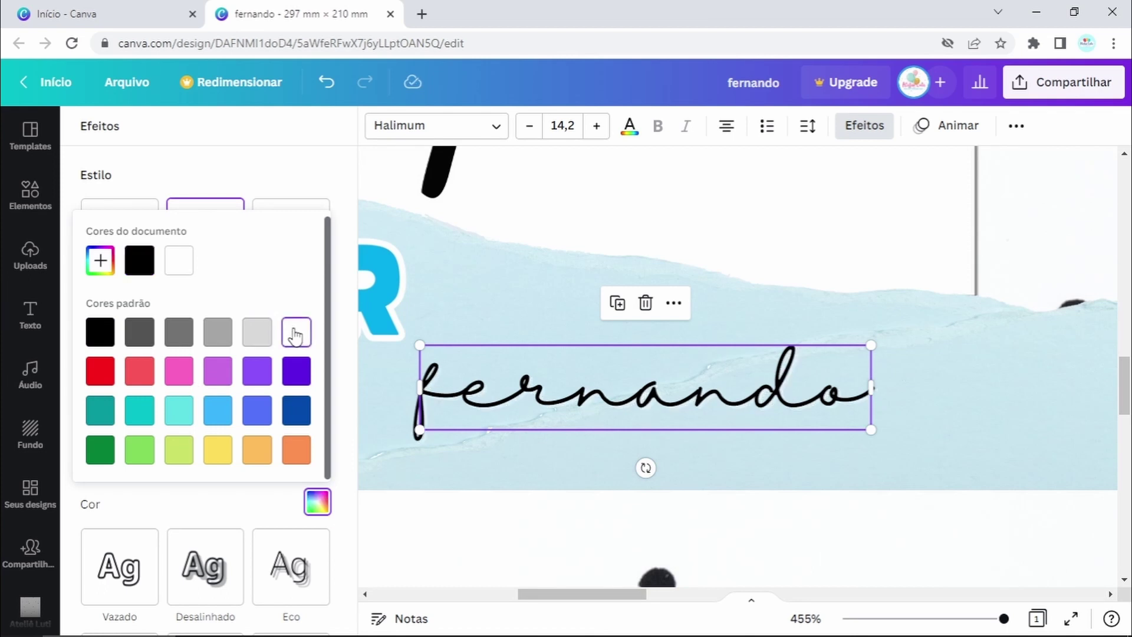
left_click(286, 169)
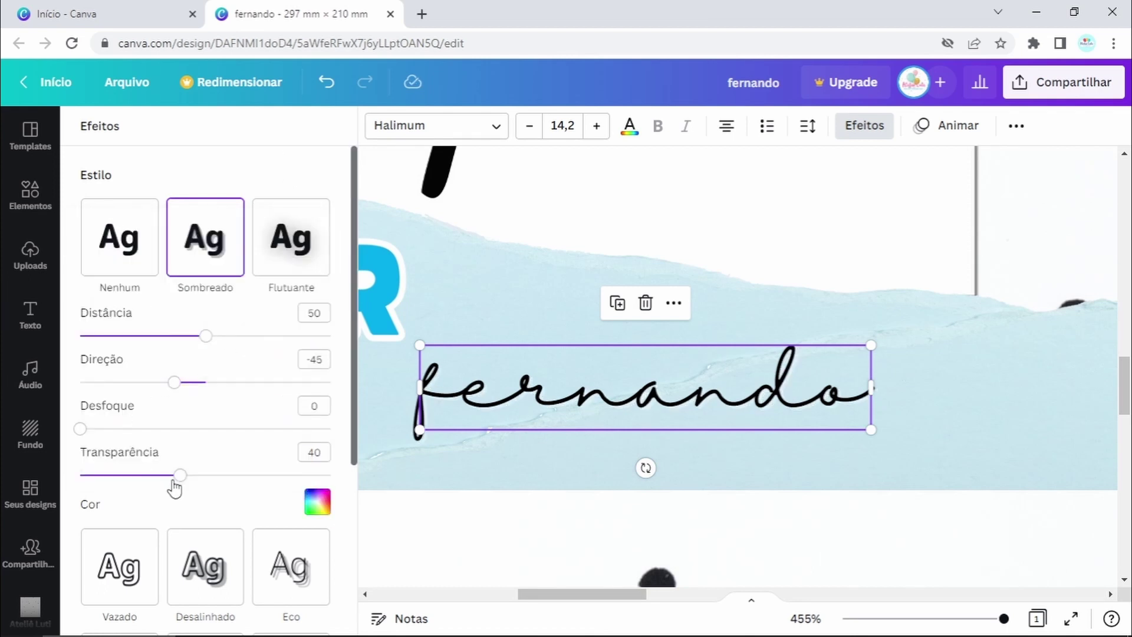
left_click_drag(319, 470, 329, 472)
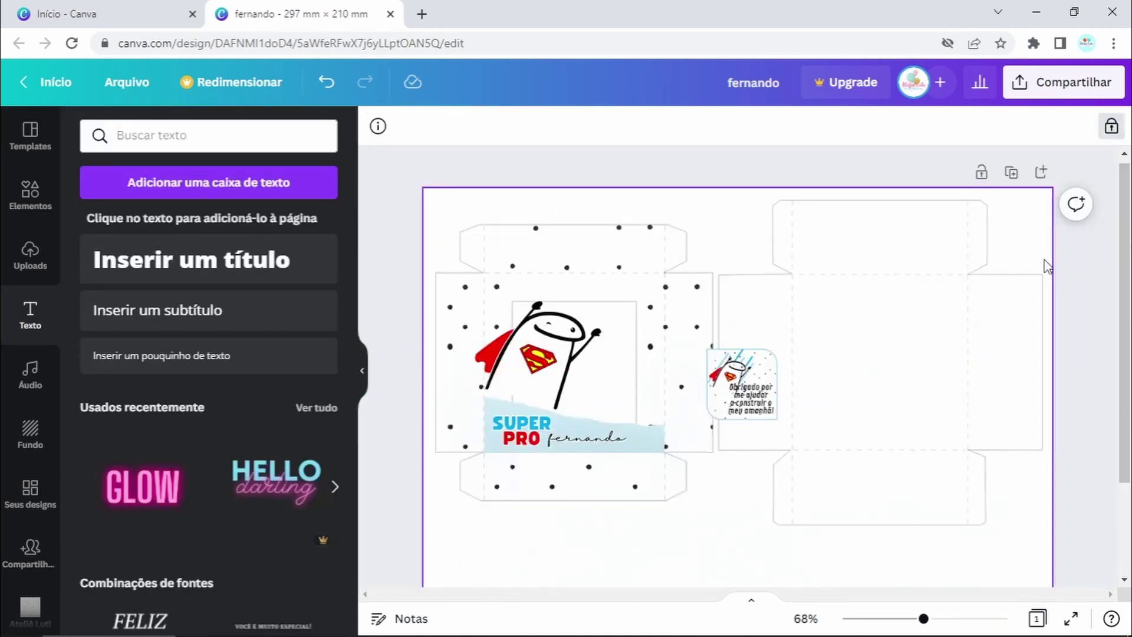
Step: Insert a light-blue square, stretch it over the right box piece and send it behind the box template
scroll(1025, 224, "down", 2)
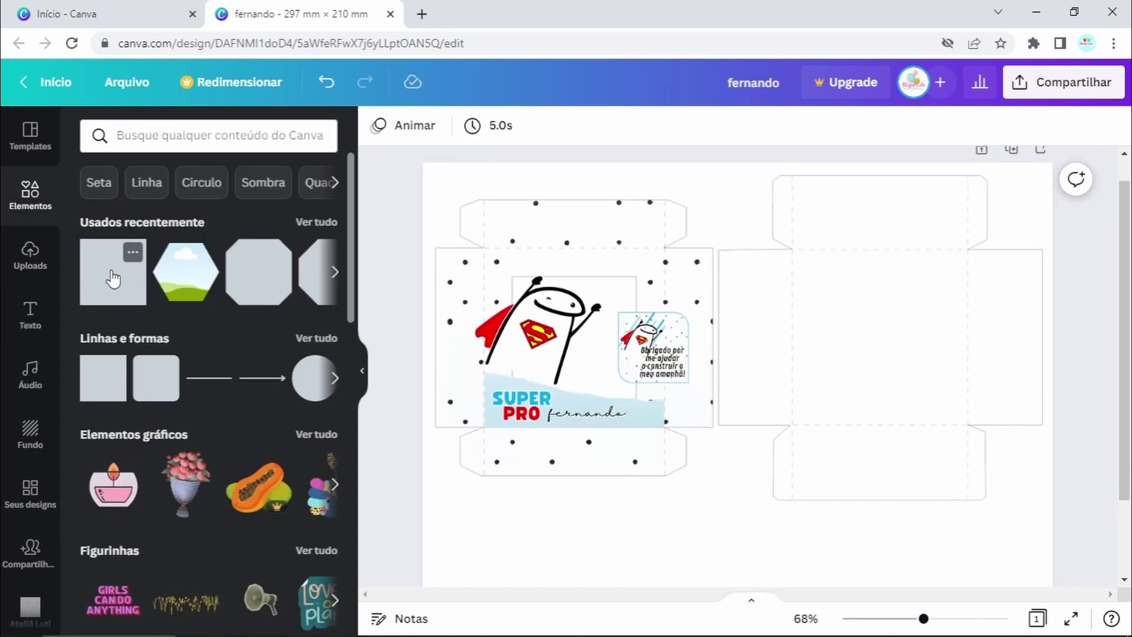
left_click(113, 279)
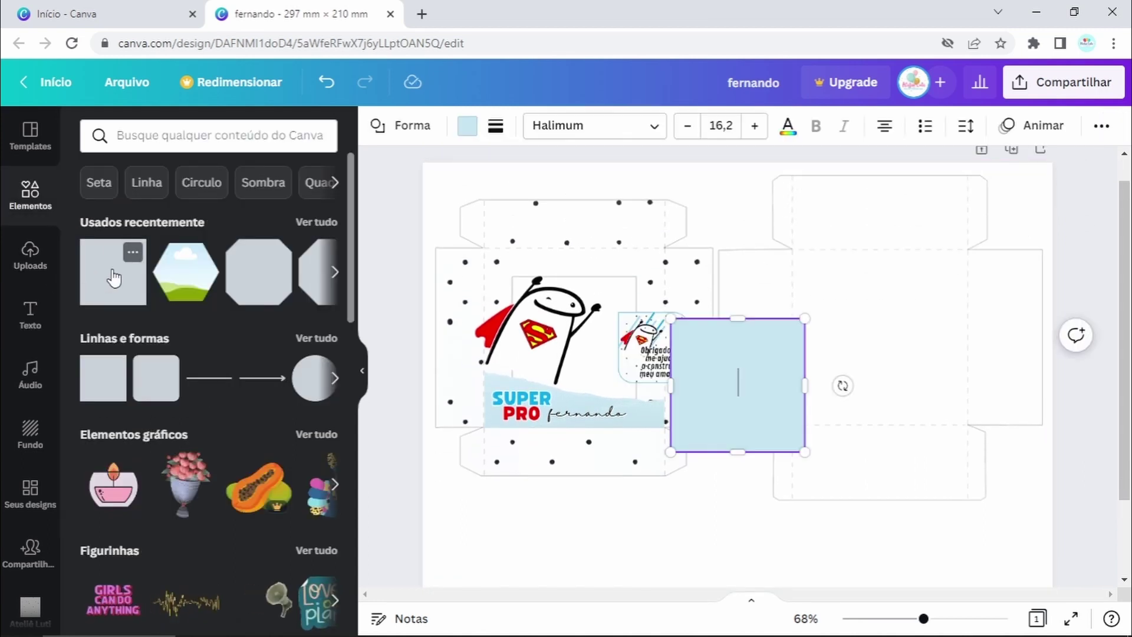
left_click(834, 353)
left_click_drag(717, 396, 755, 242)
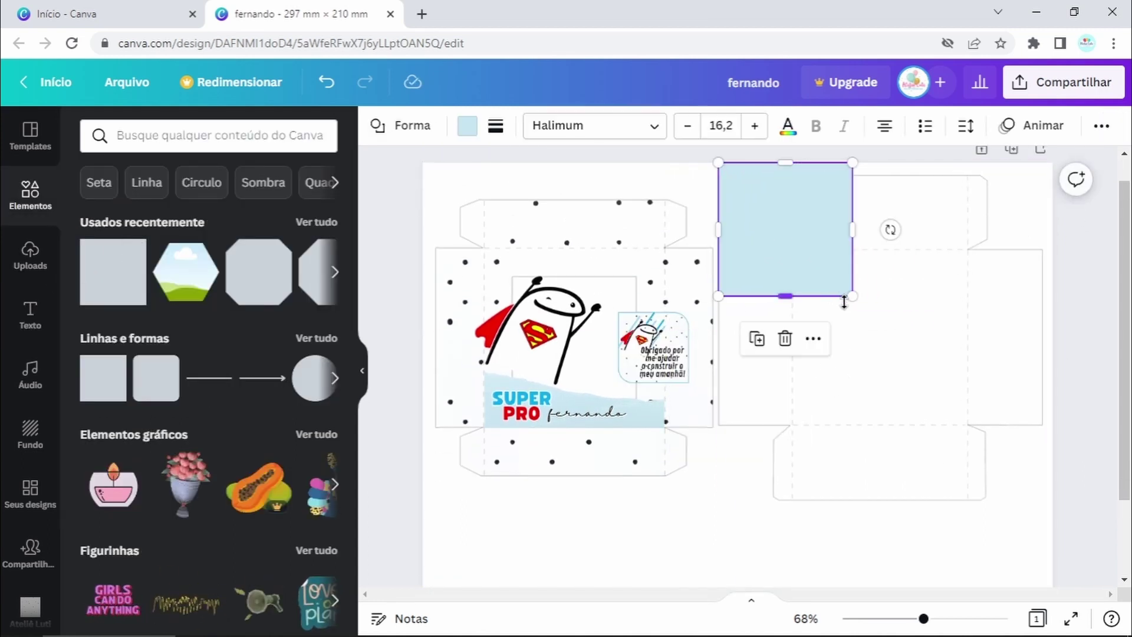
left_click_drag(851, 296, 1052, 509)
left_click(1101, 125)
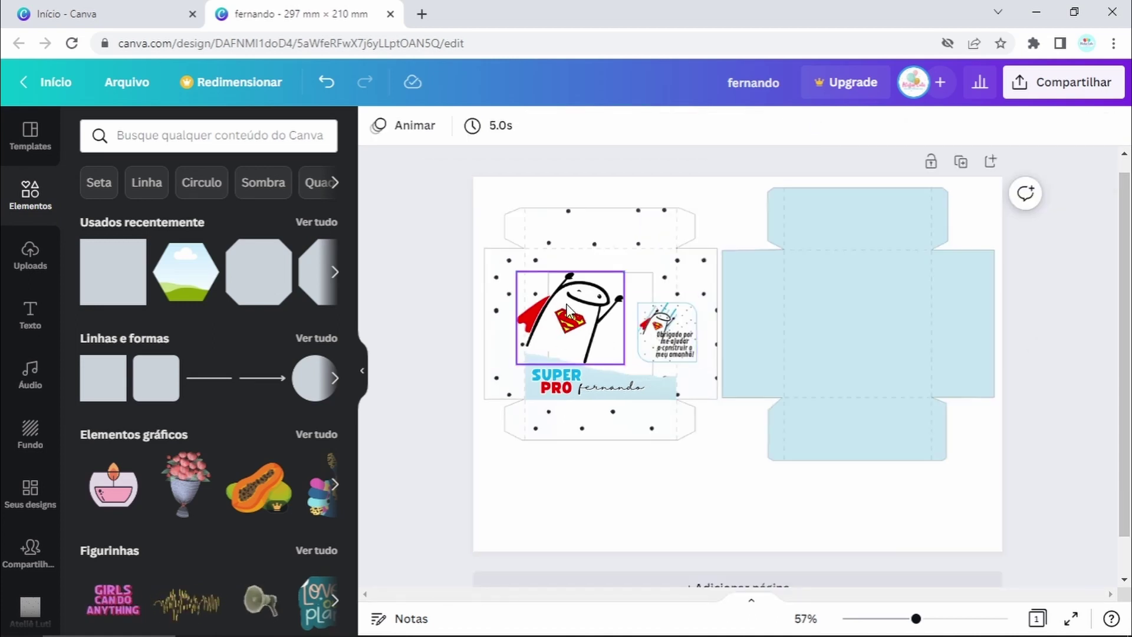
Step: Move the superhero character and the thank-you tag off the left box piece into the empty area beneath the templates
left_click_drag(567, 308, 715, 481)
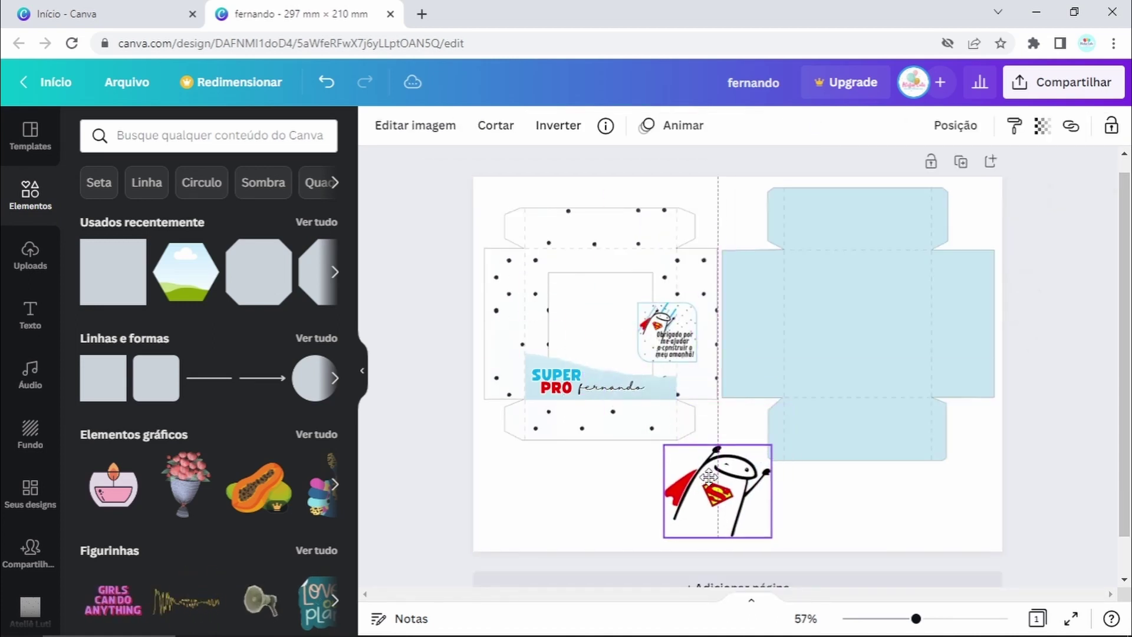
left_click(588, 392)
key("ctrl+plus")
key("ctrl+plus")
left_click(666, 313)
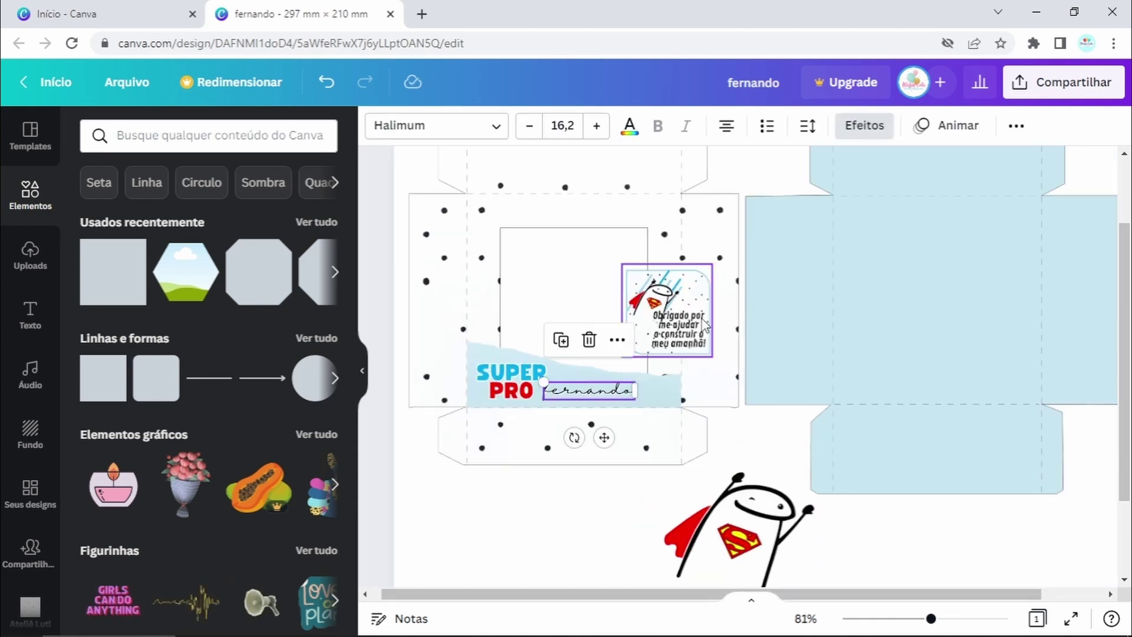
left_click_drag(666, 312, 840, 460)
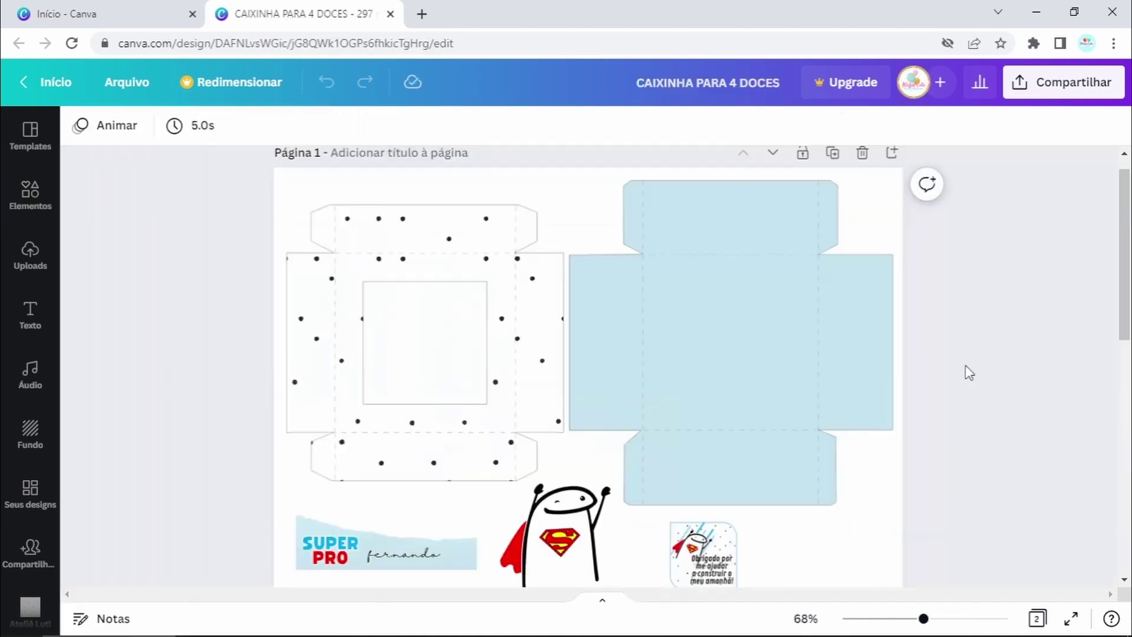
Step: Examine the box pieces, separate cut-outs and colour versions on both pages of the CAIXINHA PARA 4 DOCES design
scroll(969, 372, "down", 2)
scroll(967, 372, "up", 2)
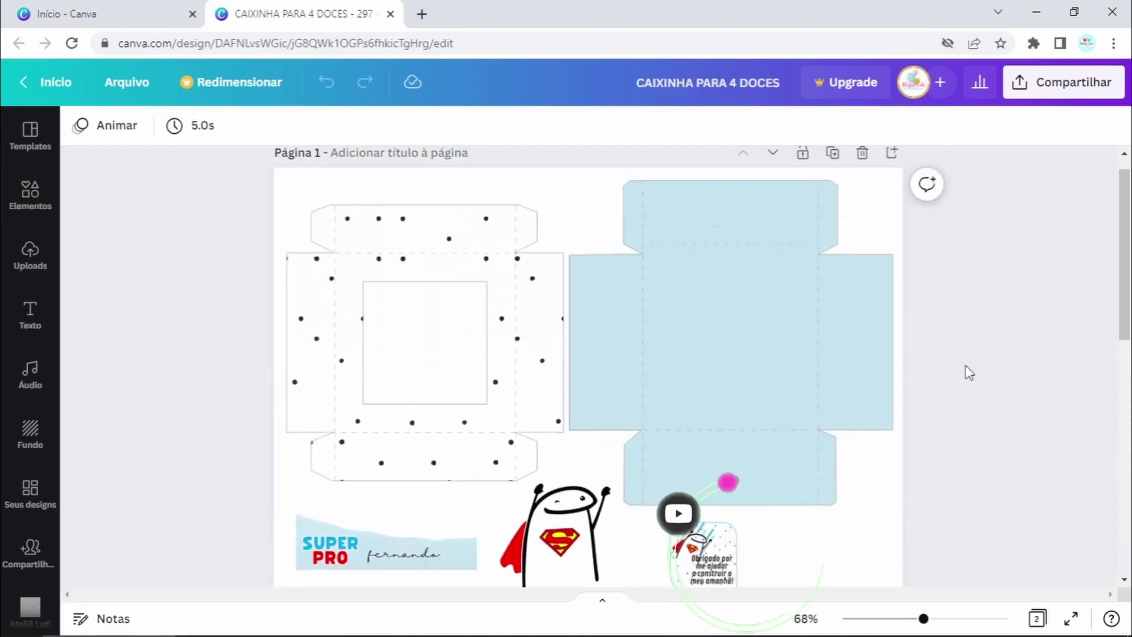
key("ctrl+plus")
key("ctrl+plus")
key("ctrl+plus")
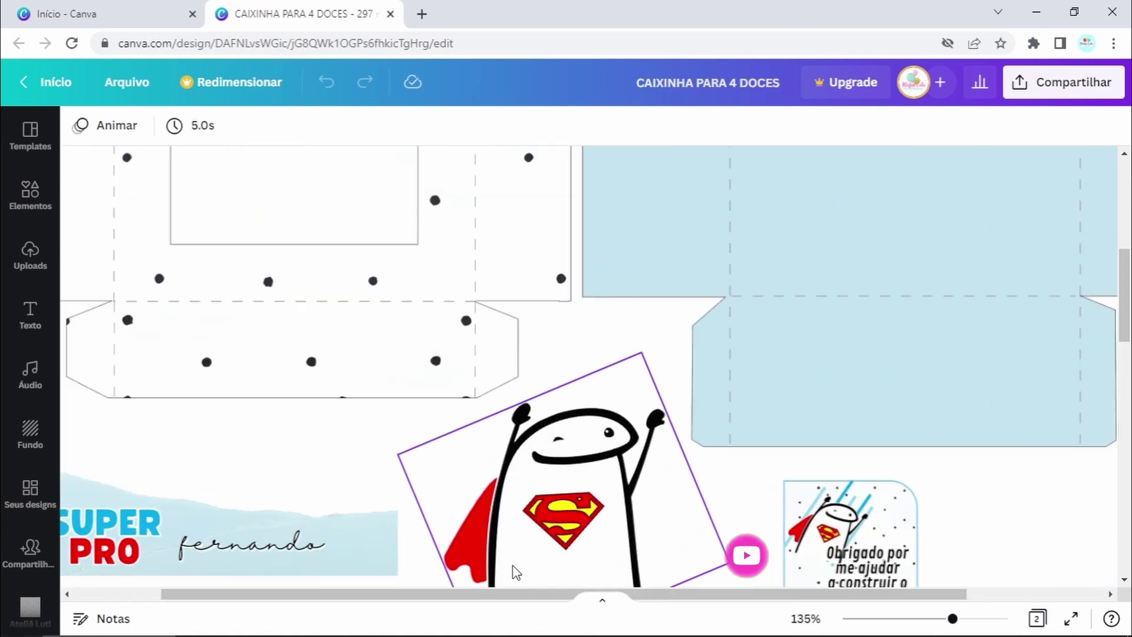
key("ctrl+minus")
key("Escape")
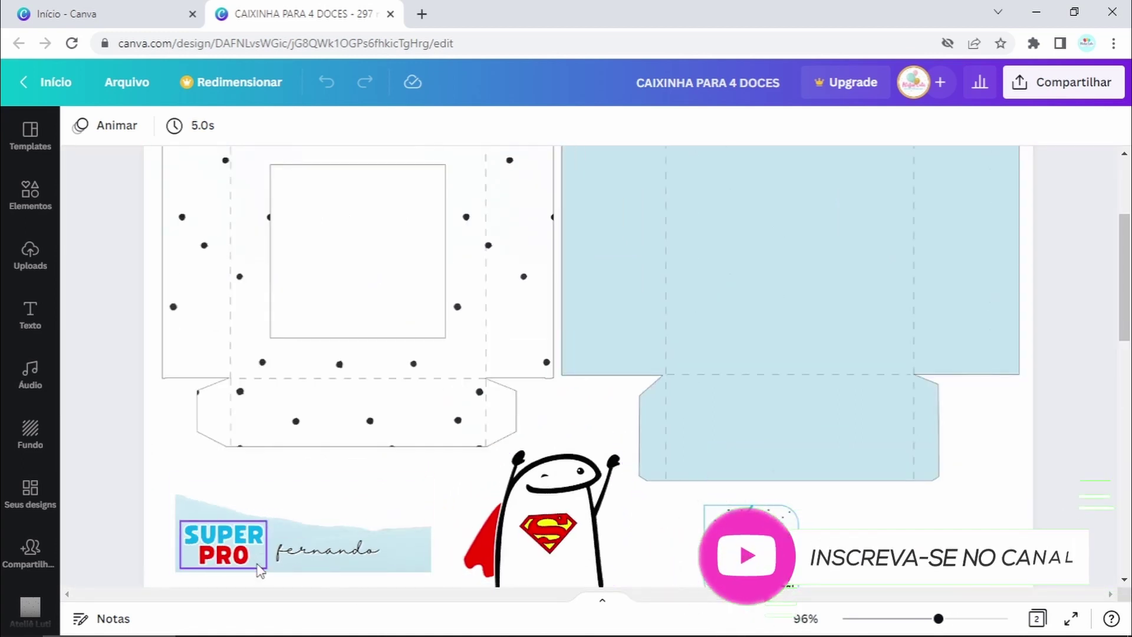
scroll(727, 313, "down", 4)
key("ctrl+minus")
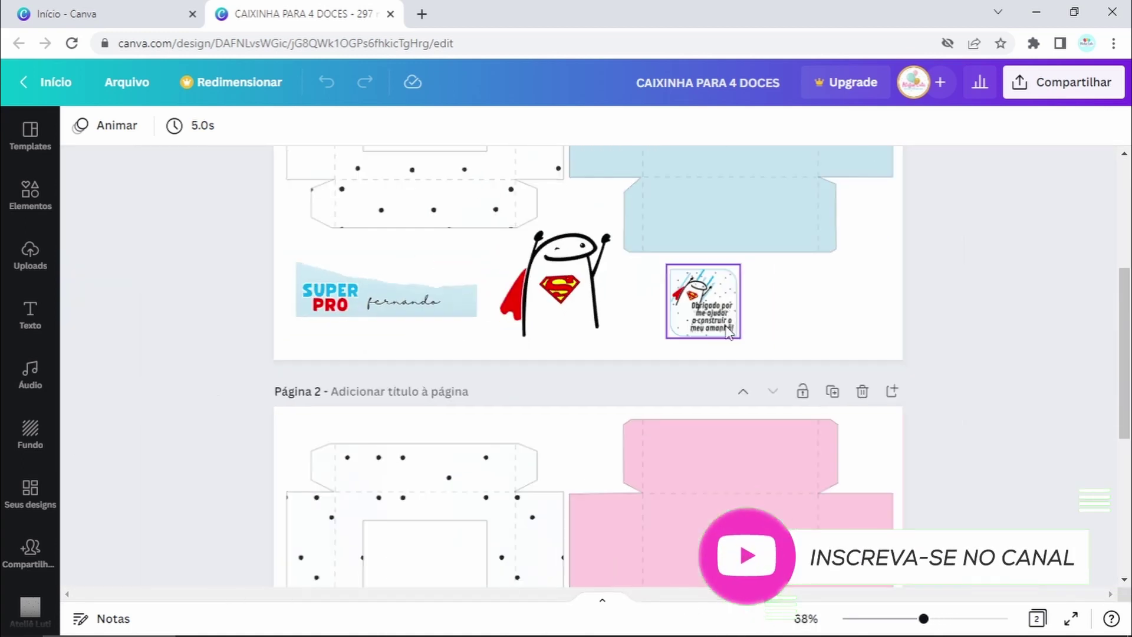
scroll(728, 369, "down", 5)
key("ctrl+plus")
key("ctrl+minus")
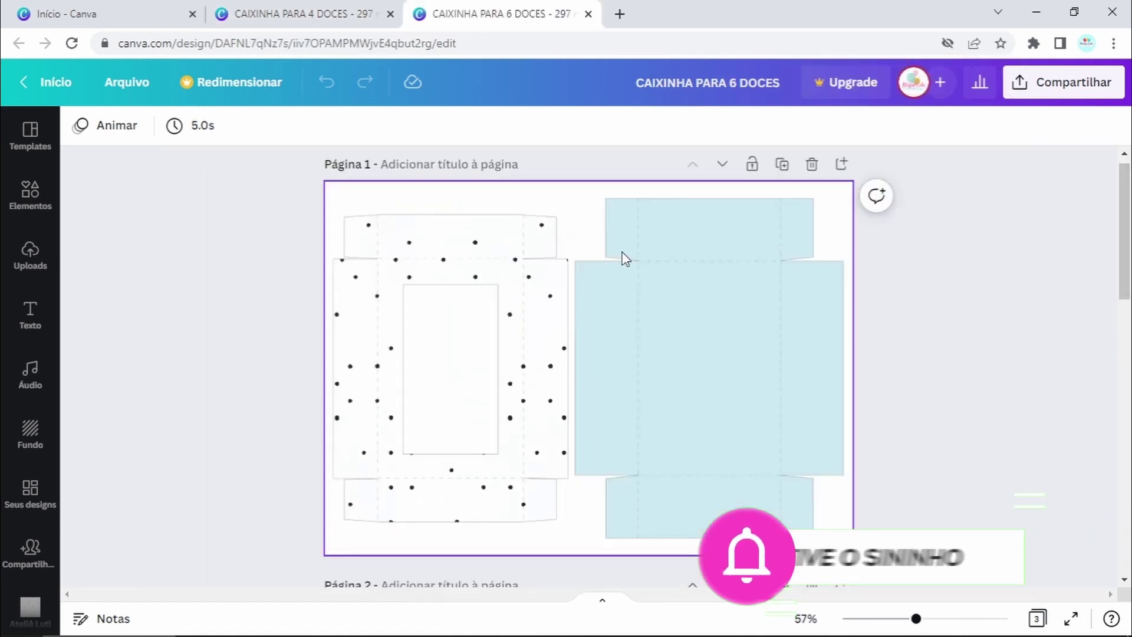
Step: Review the box pages and the cut-out page of the CAIXINHA PARA 6 DOCES design
scroll(548, 275, "down", 12)
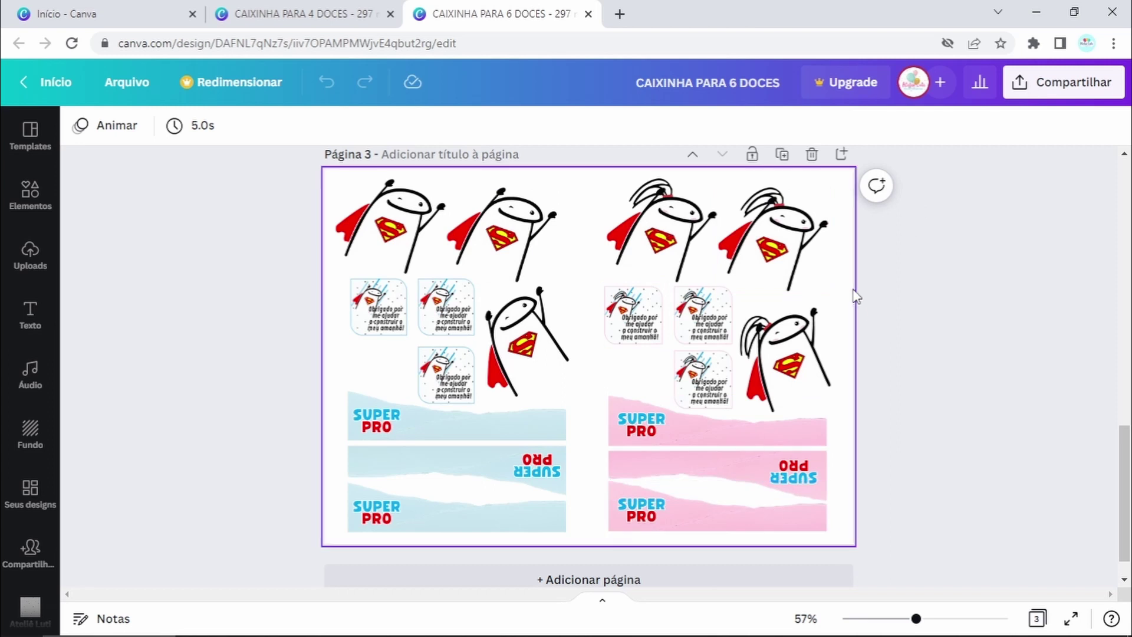
scroll(874, 313, "up", 5)
scroll(875, 313, "up", 3)
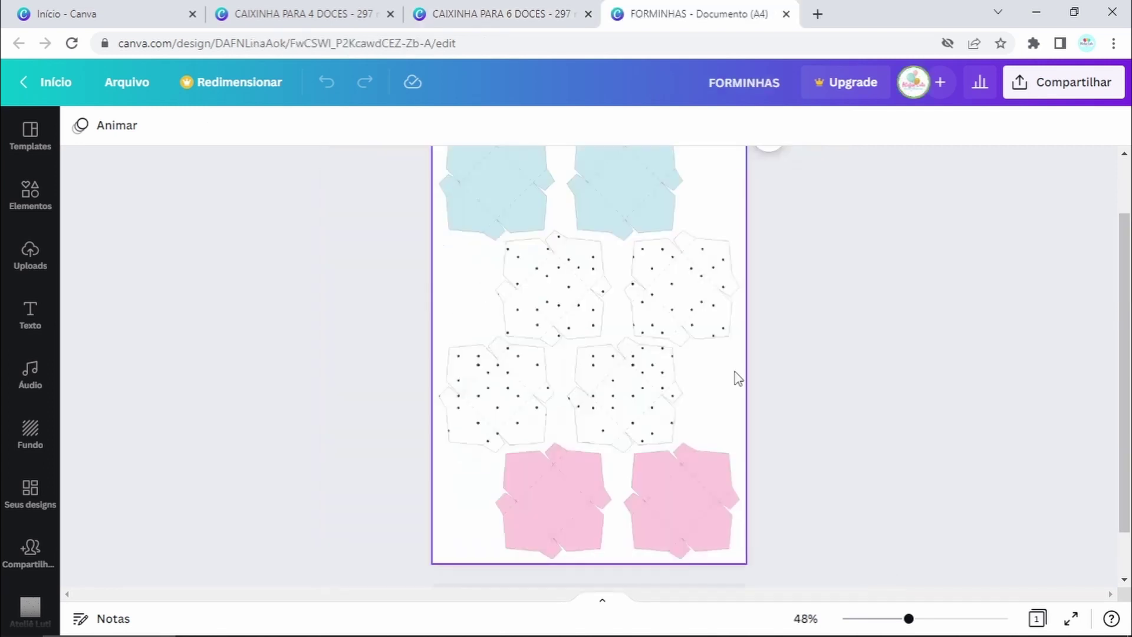
Step: Examine the blue, dotted and pink candy-cup templates on the A4 page of the FORMINHAS design
scroll(841, 322, "up", 1)
scroll(829, 331, "down", 1)
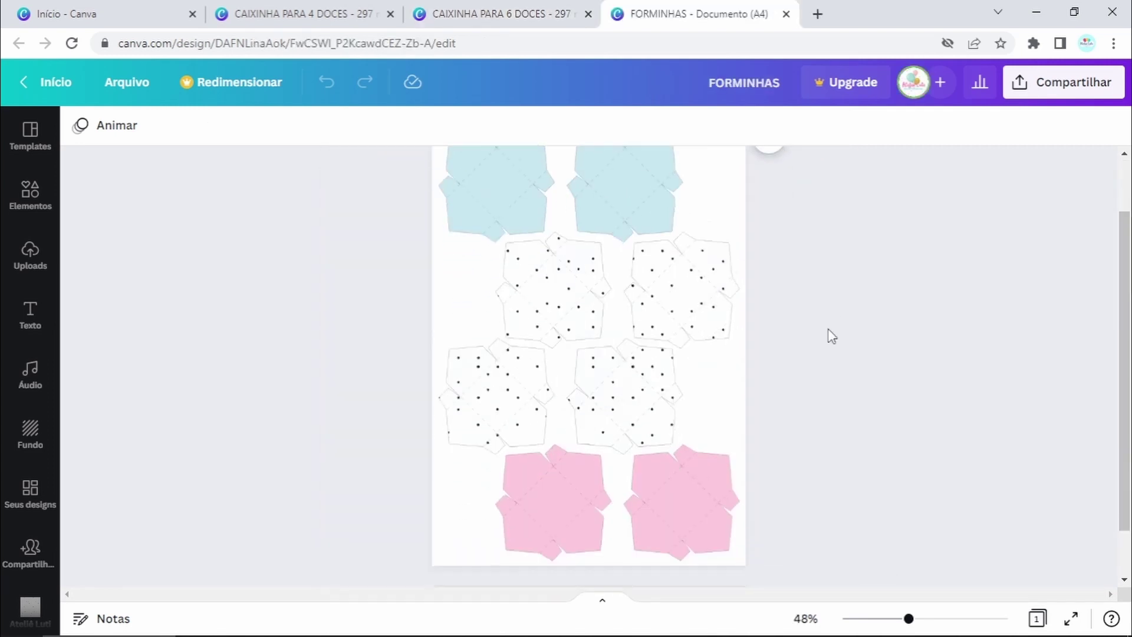
scroll(623, 224, "up", 1)
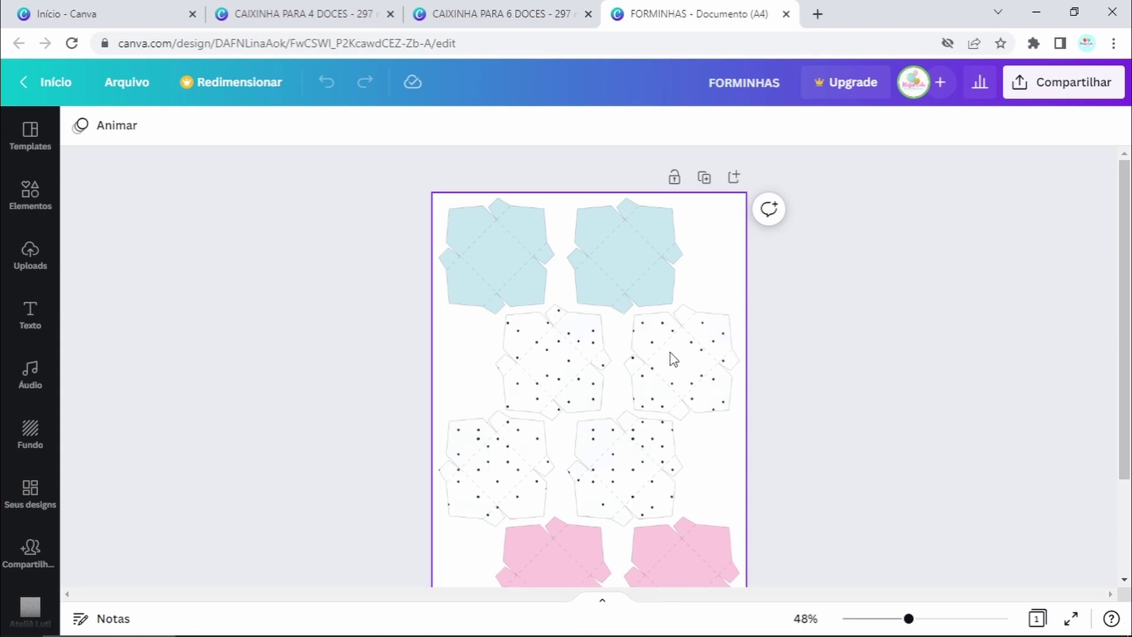
scroll(672, 356, "down", 1)
scroll(675, 353, "up", 1)
scroll(621, 220, "up", 5)
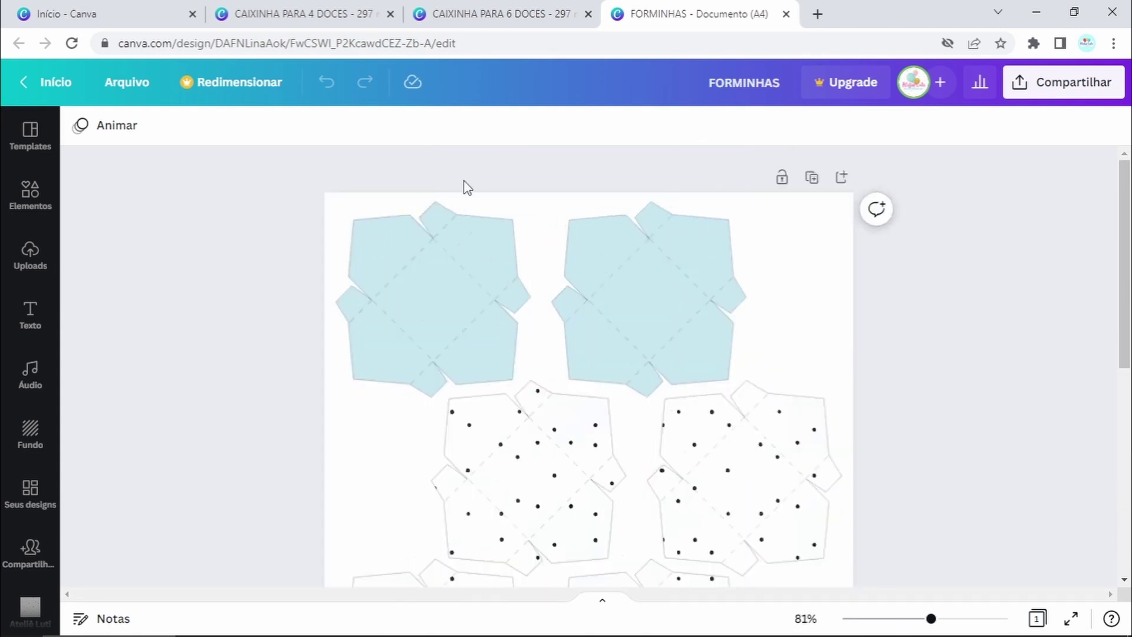
scroll(330, 250, "down", 1)
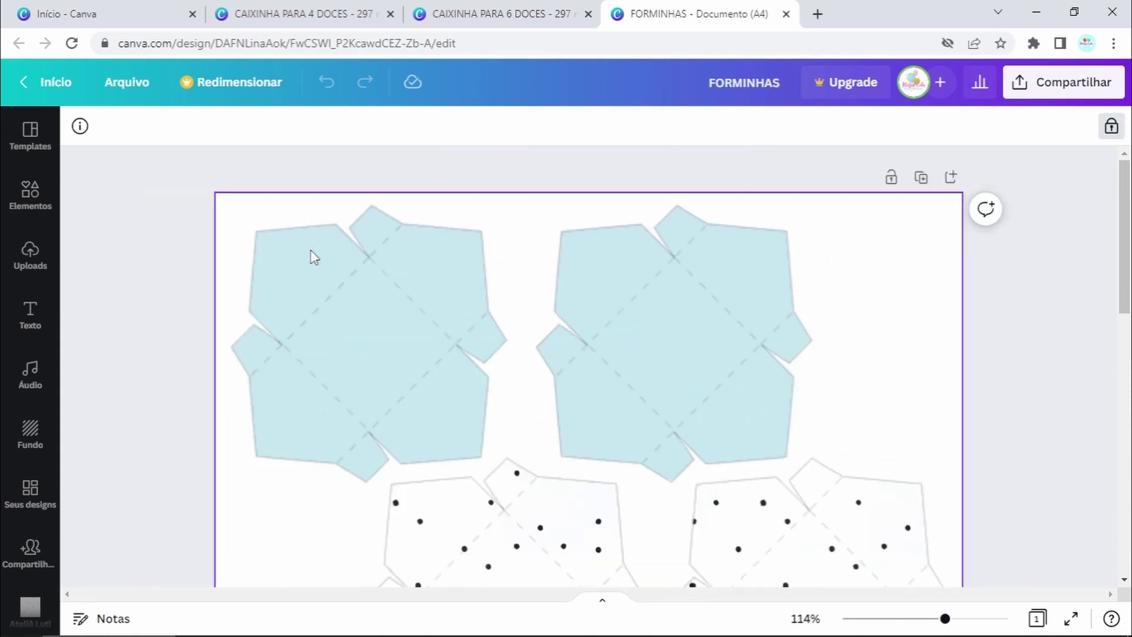
scroll(311, 253, "down", 2)
scroll(307, 257, "up", 1)
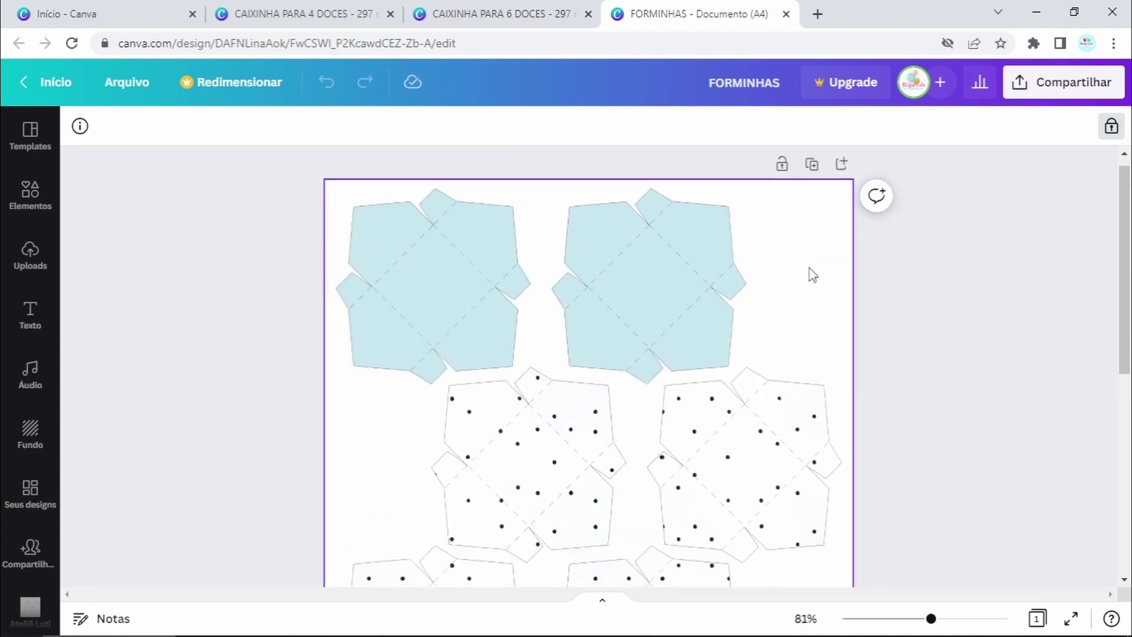
scroll(809, 270, "down", 4)
scroll(808, 270, "up", 4)
scroll(812, 274, "up", 1)
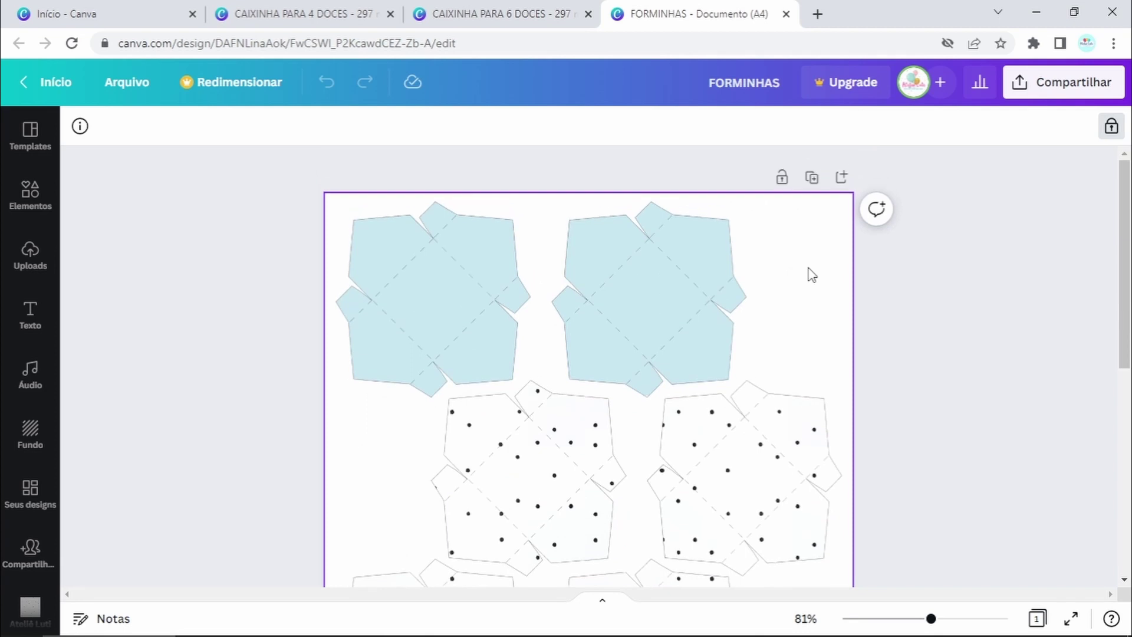
scroll(456, 282, "down", 5)
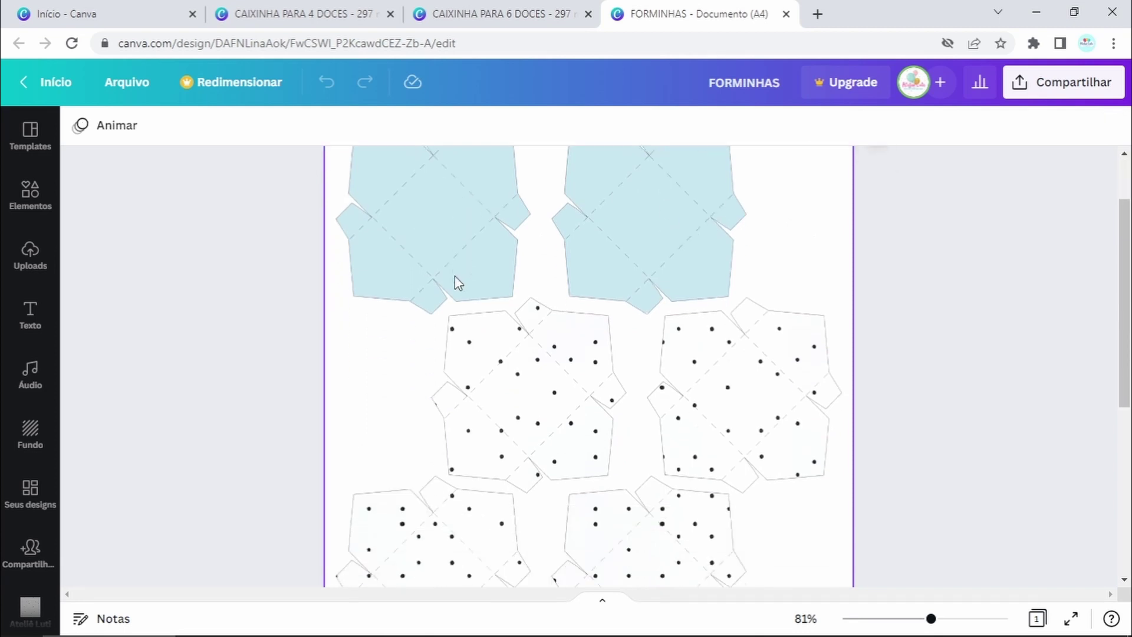
scroll(746, 404, "up", 6)
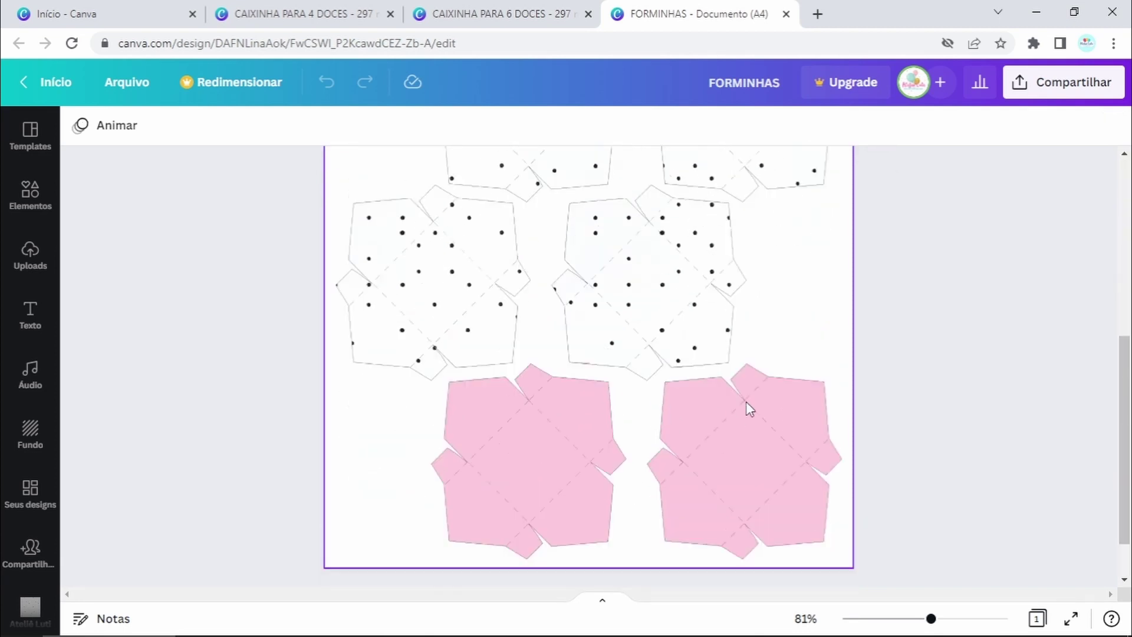